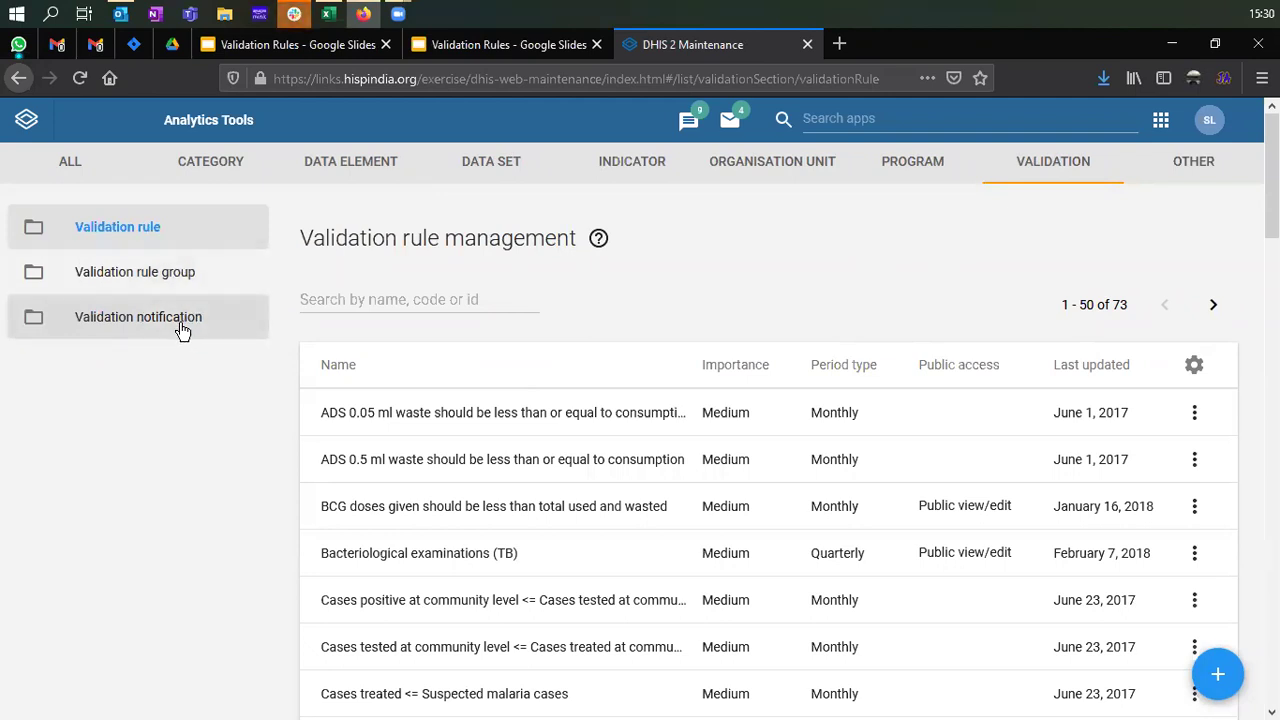
Open the validation notification "Rotavirus 2 doses administered <= Rotavirus 2 threshold" for editing and highlight its name.
click(182, 331)
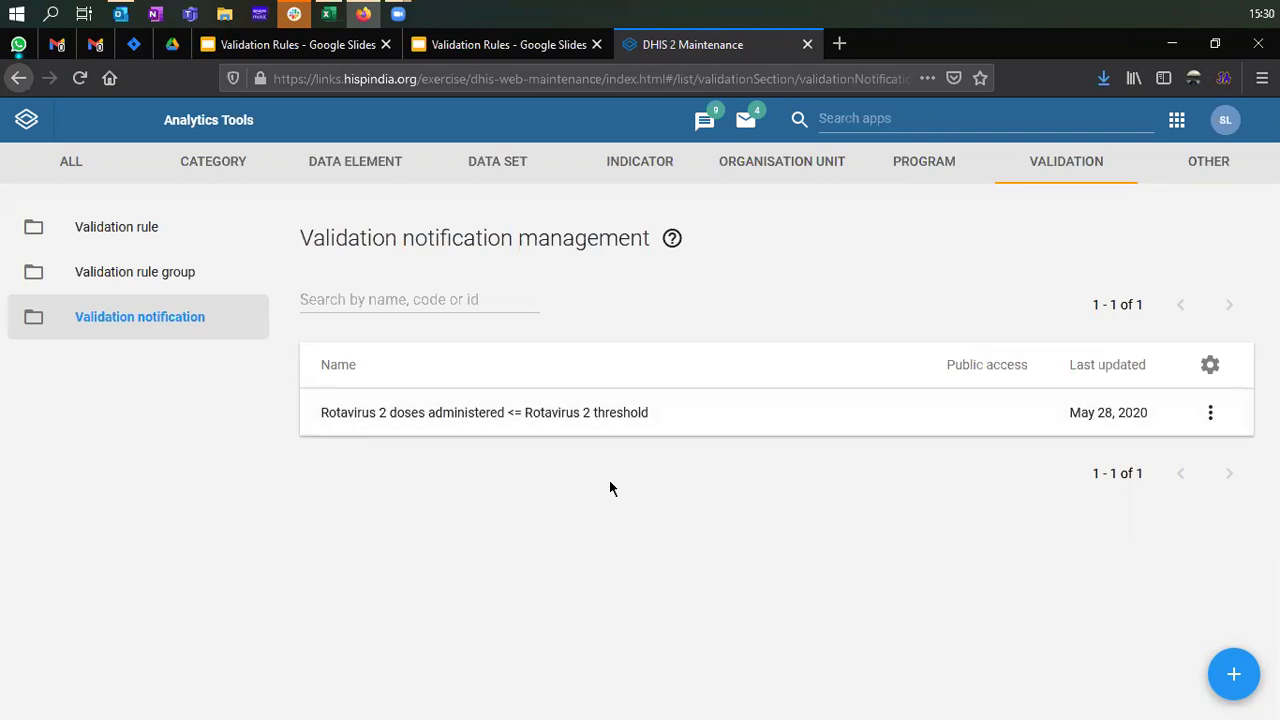
click(551, 418)
scroll(500, 425, down, 2)
scroll(518, 405, up, 3)
drag(523, 297, 71, 289)
scroll(217, 380, down, 2)
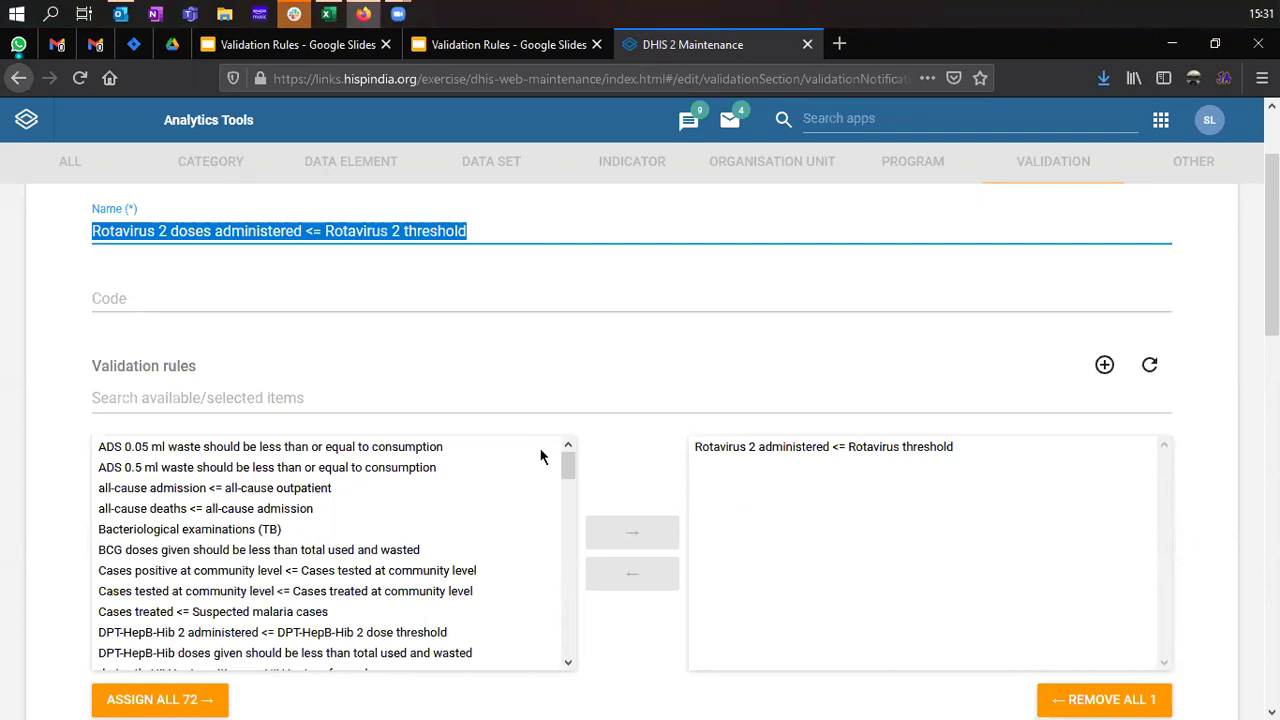
Examine the notification's available and assigned validation rules and its recipient user groups.
scroll(545, 452, down, 1)
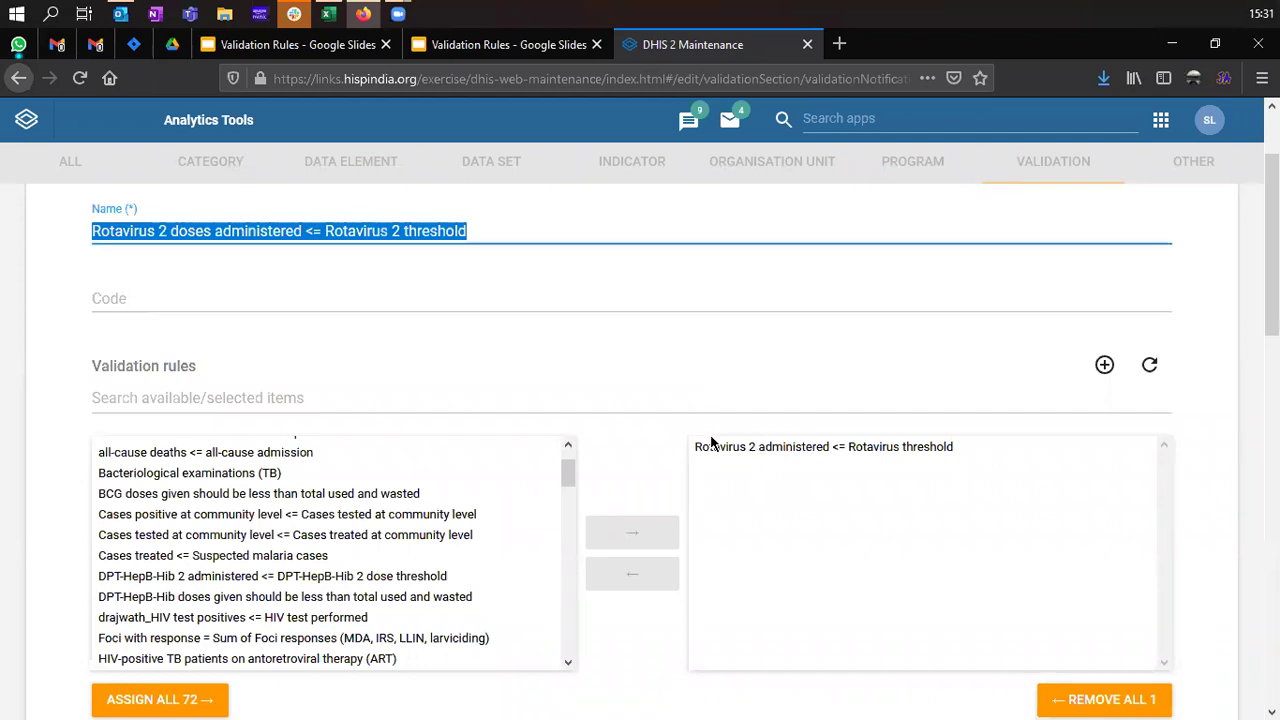
scroll(710, 432, down, 2)
scroll(704, 426, down, 5)
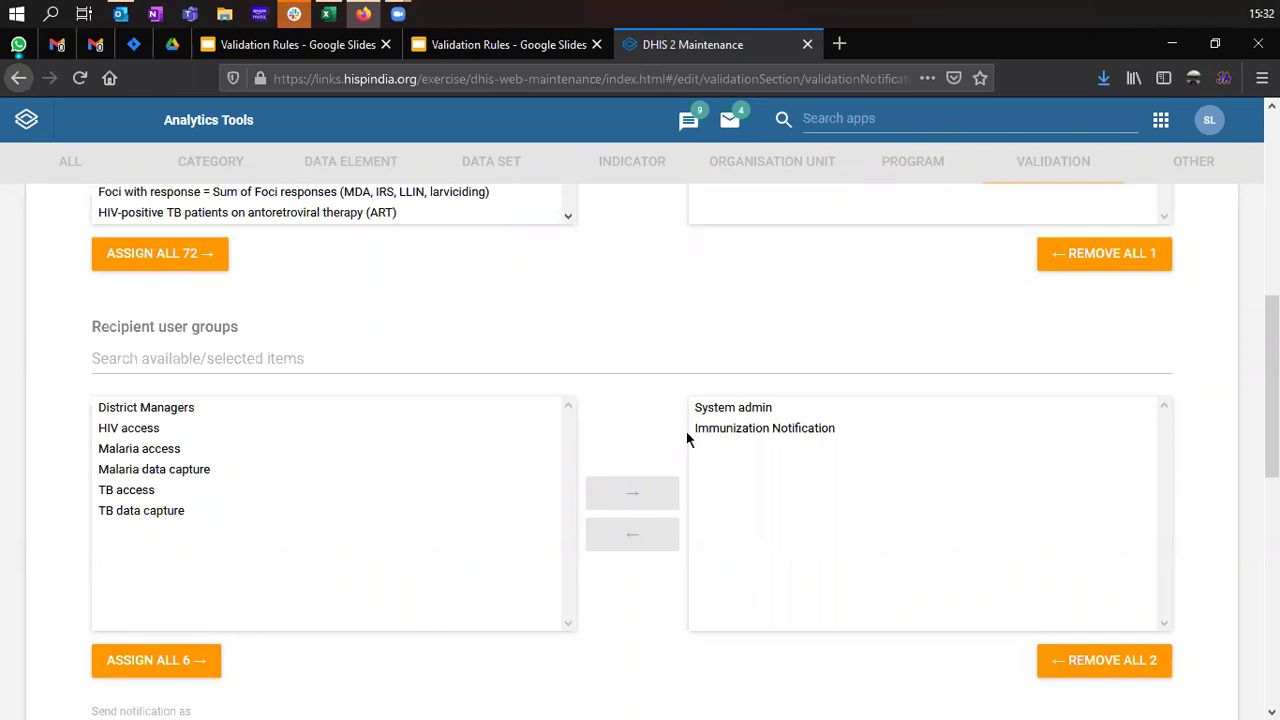
scroll(686, 429, up, 3)
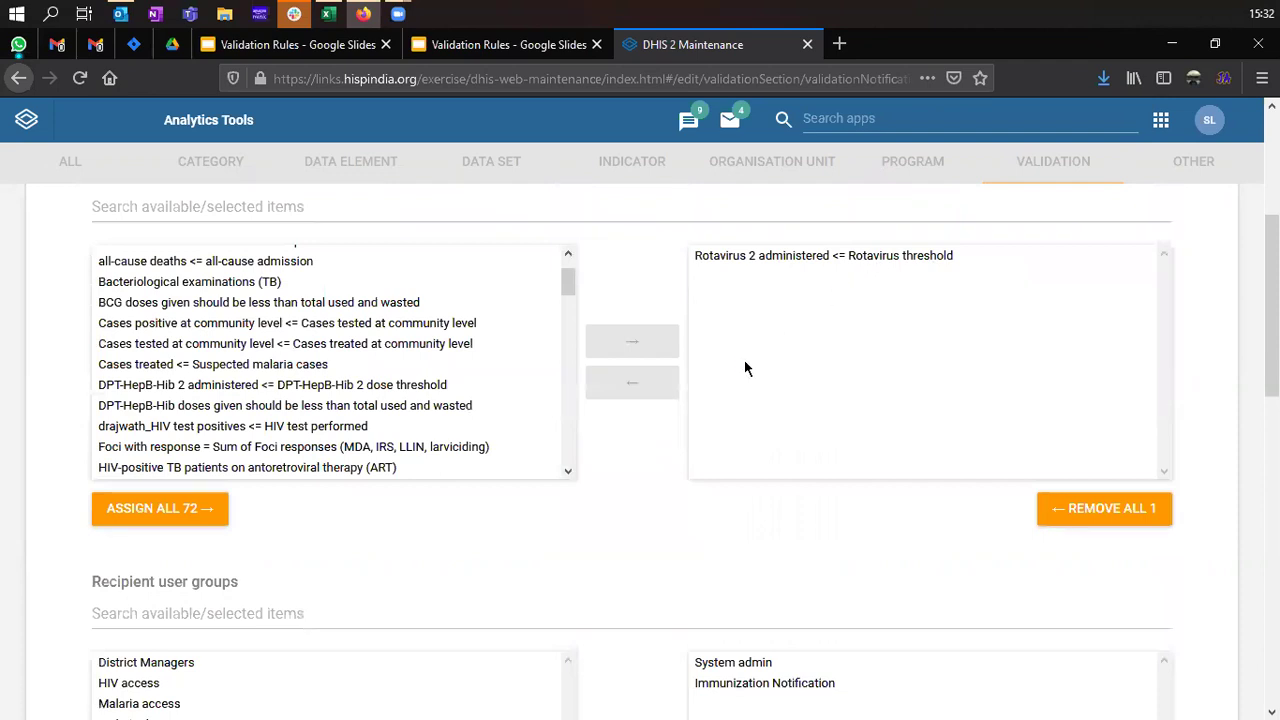
scroll(755, 410, down, 2)
scroll(755, 410, up, 2)
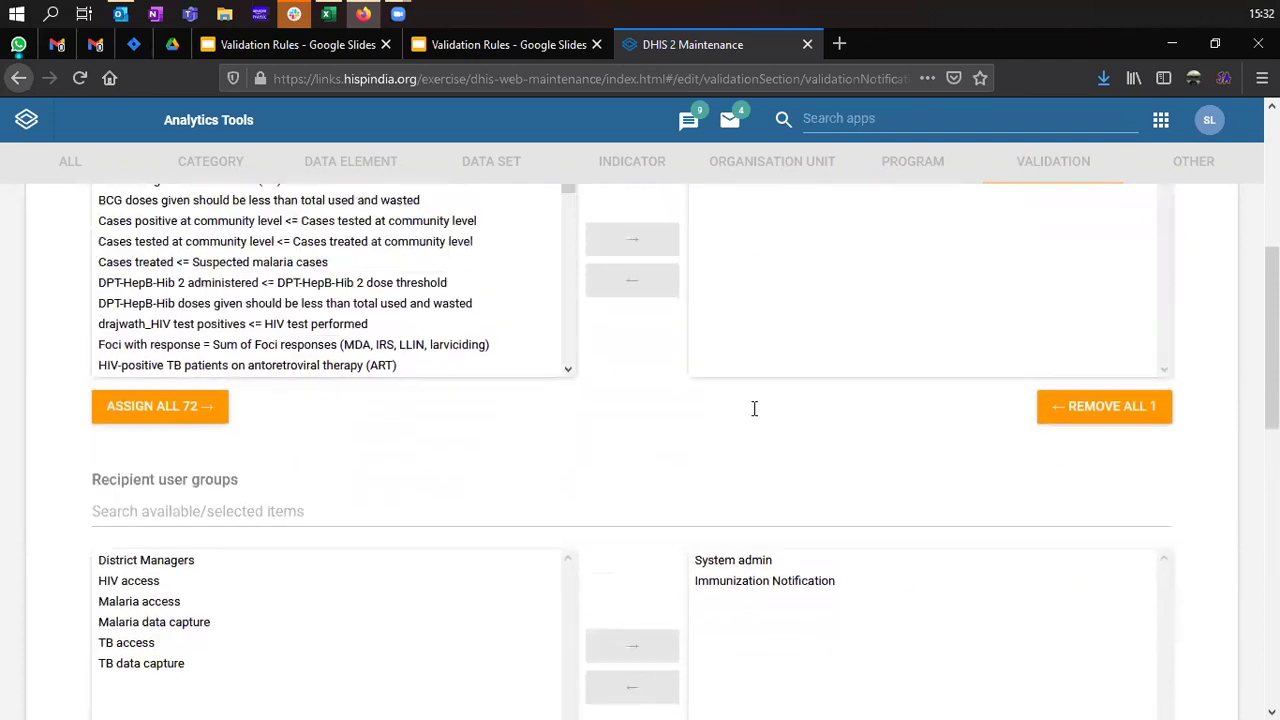
scroll(750, 410, down, 2)
scroll(766, 337, up, 2)
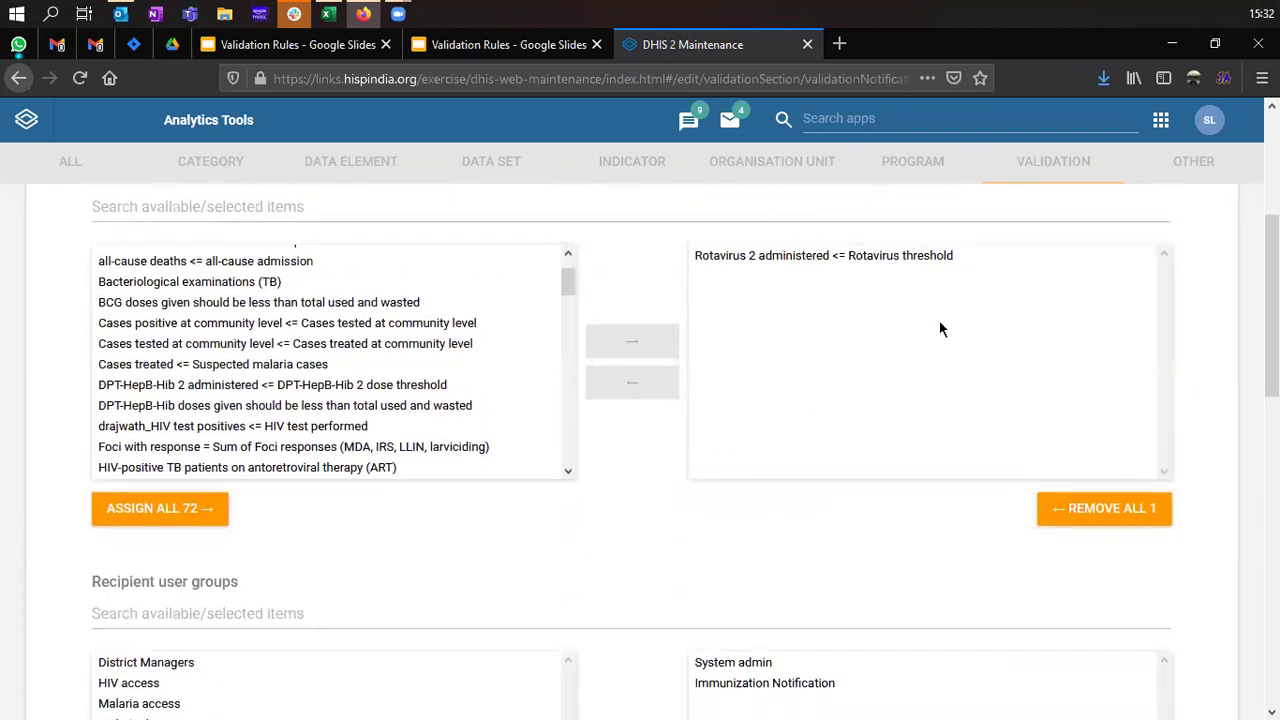
scroll(937, 322, down, 1)
scroll(937, 328, down, 1)
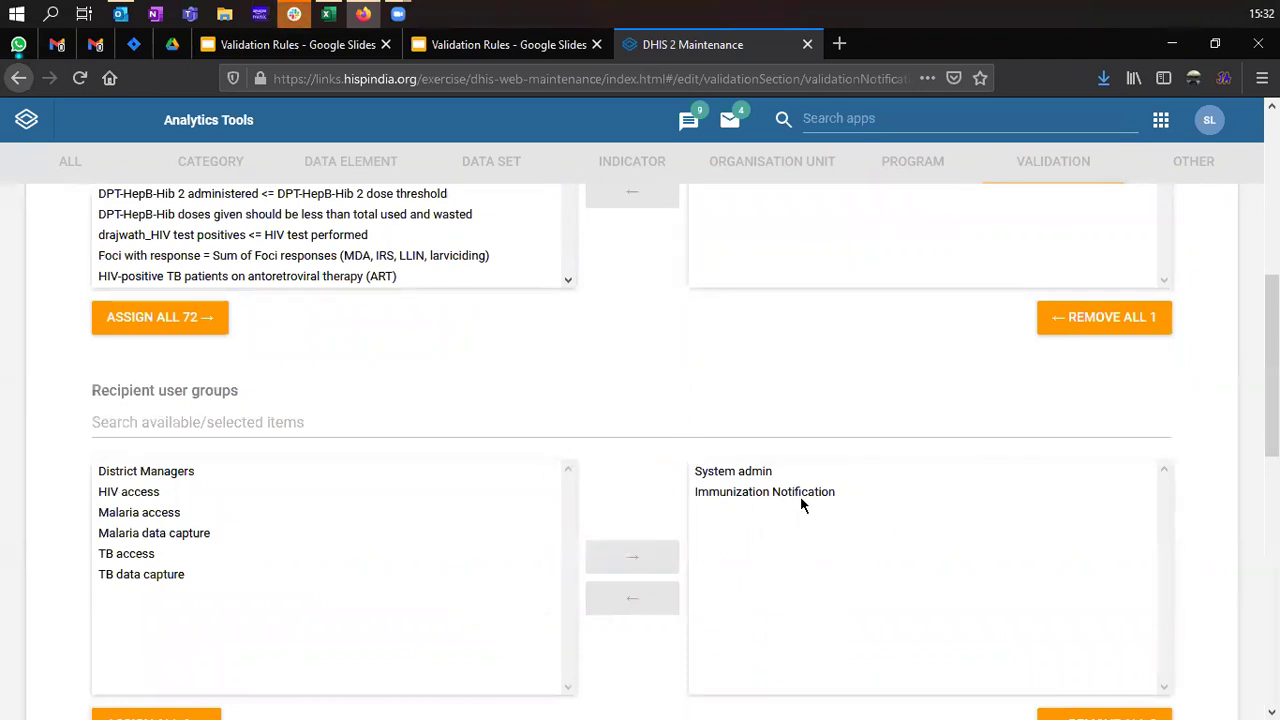
scroll(798, 498, down, 5)
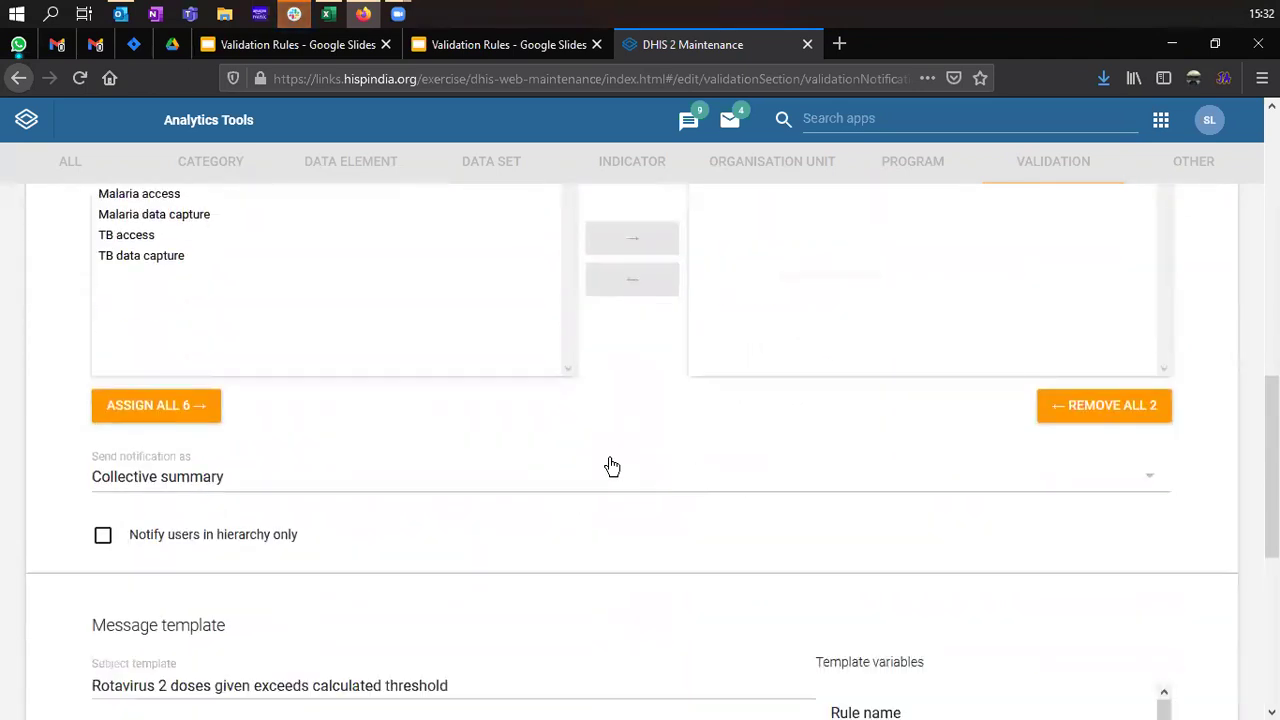
Review the options for how the notification is sent, picking Collective summary.
click(194, 362)
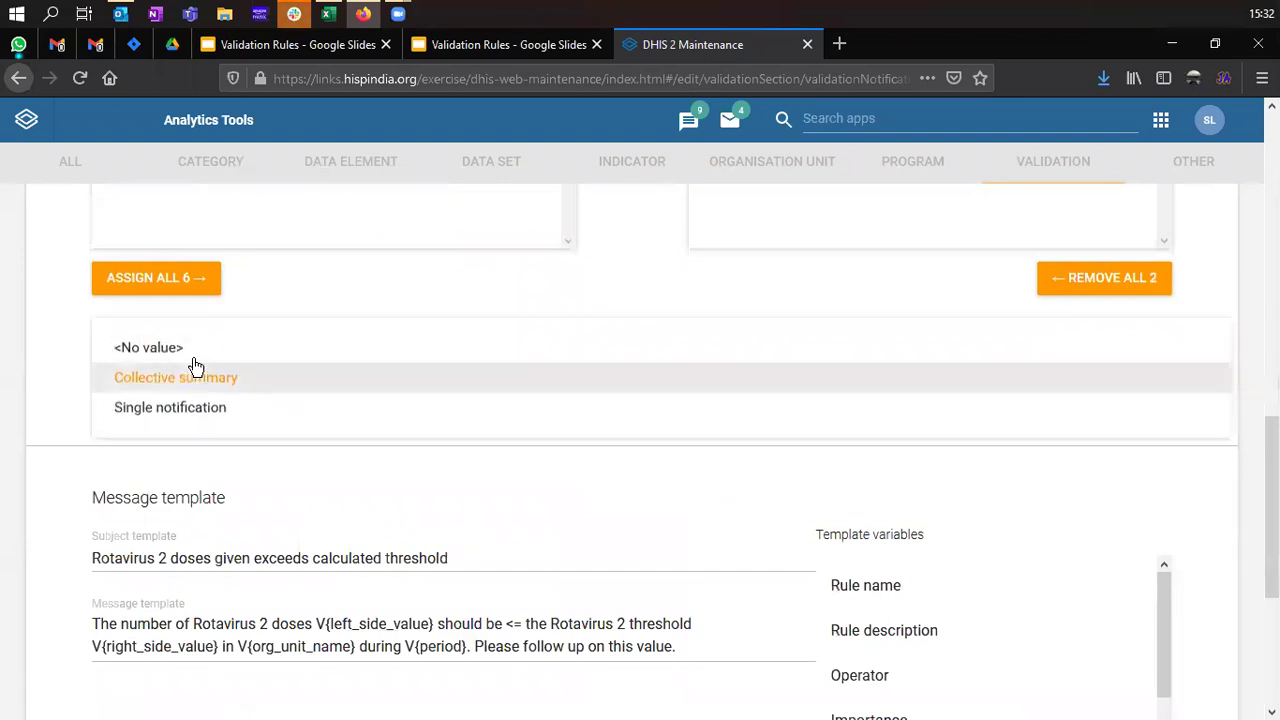
click(125, 377)
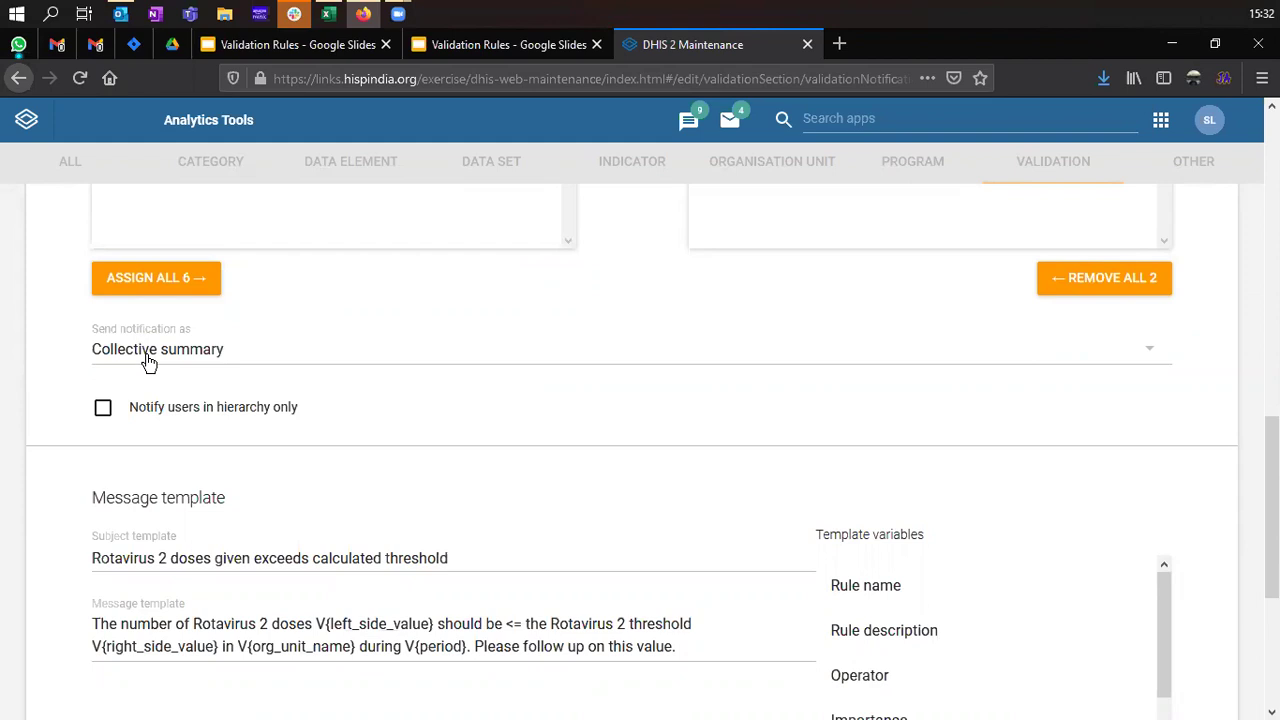
click(150, 362)
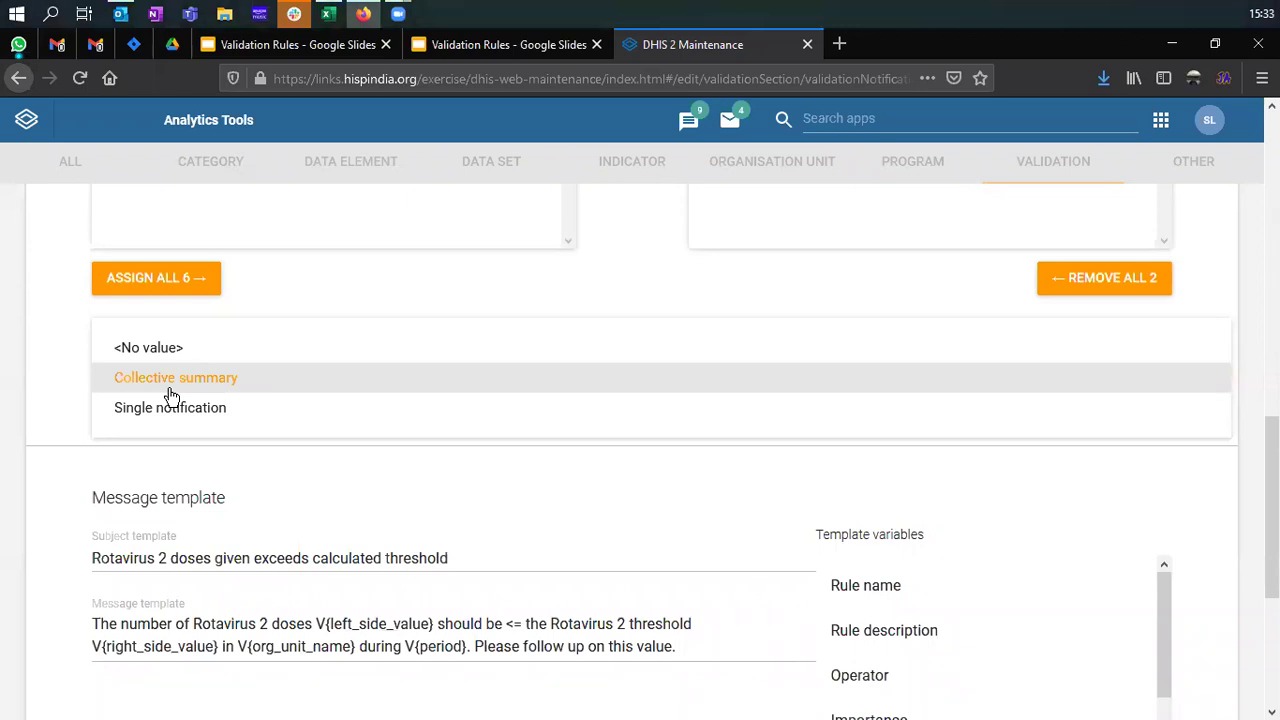
click(172, 380)
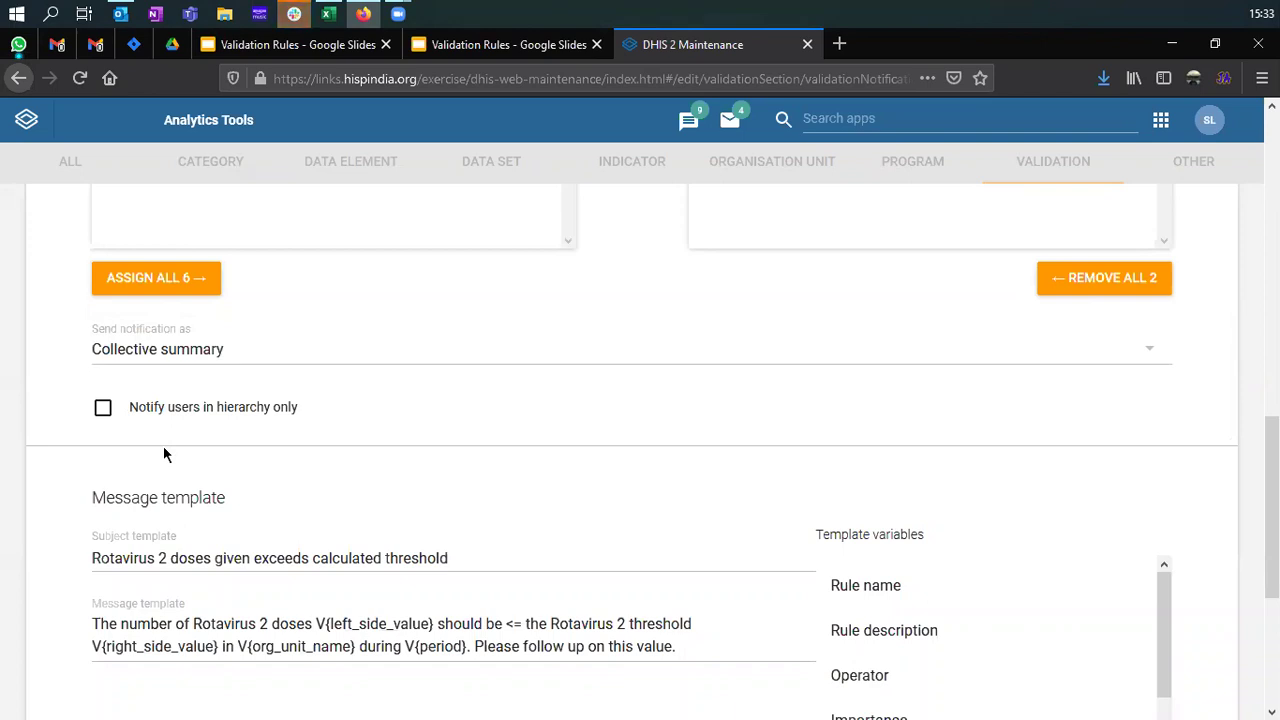
click(237, 359)
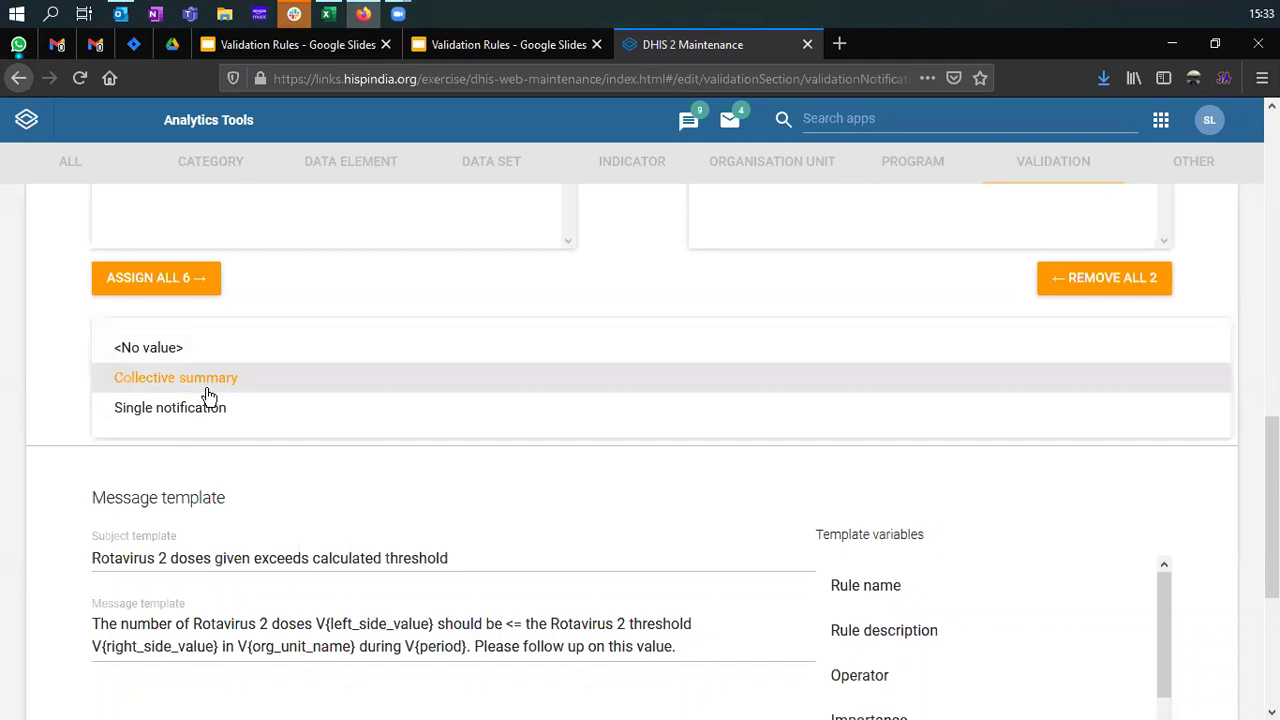
click(54, 364)
Examine the hierarchy notification option and the subject template of the notification message.
scroll(111, 441, down, 1)
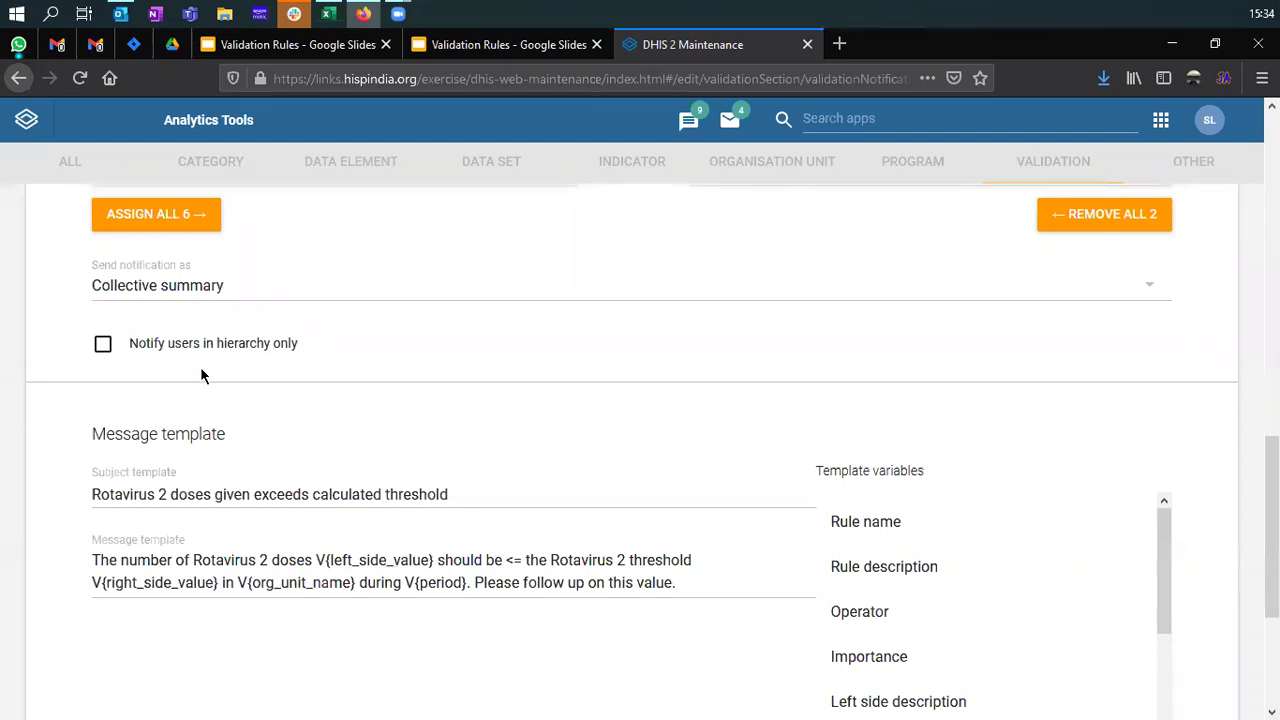
scroll(234, 397, down, 1)
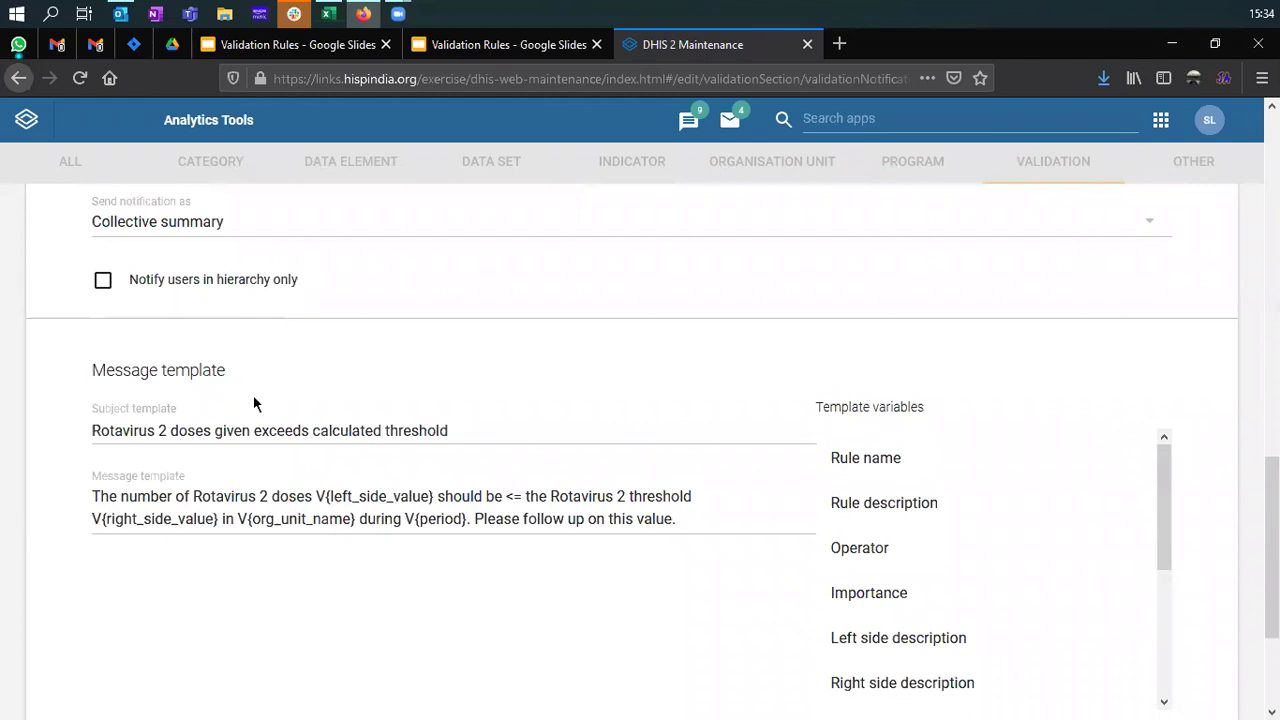
scroll(251, 394, down, 2)
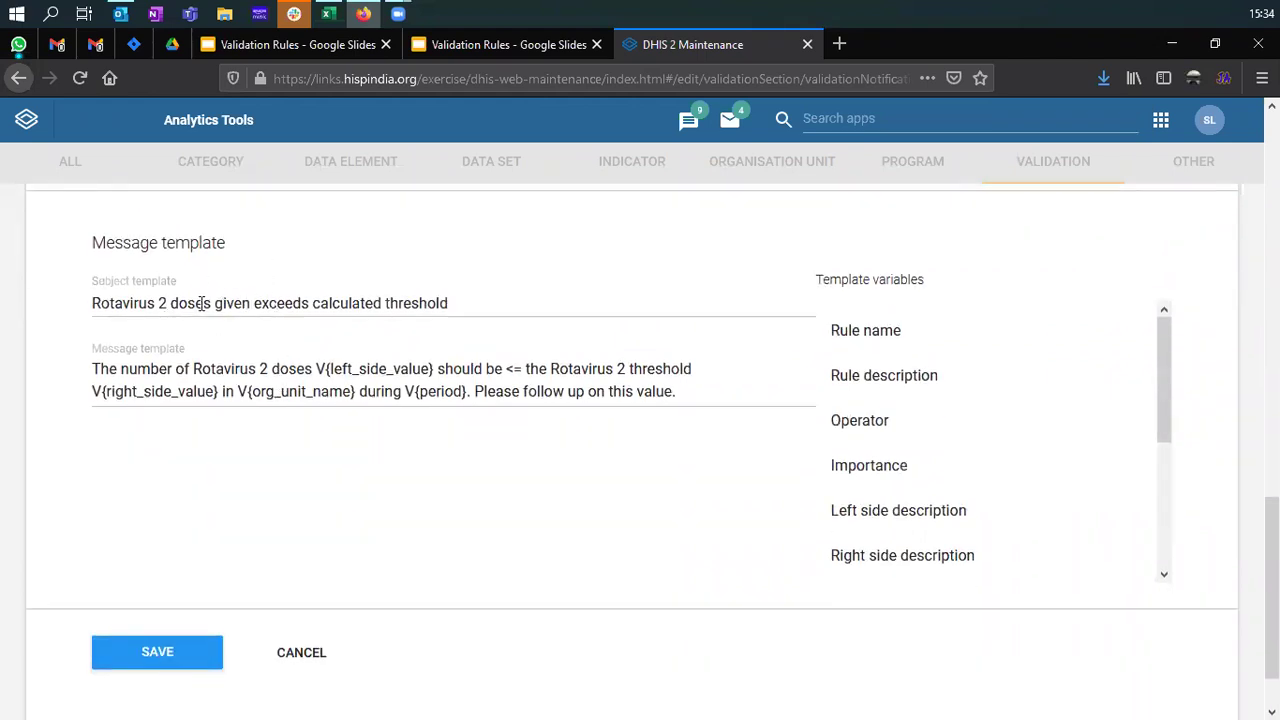
drag(479, 303, 80, 305)
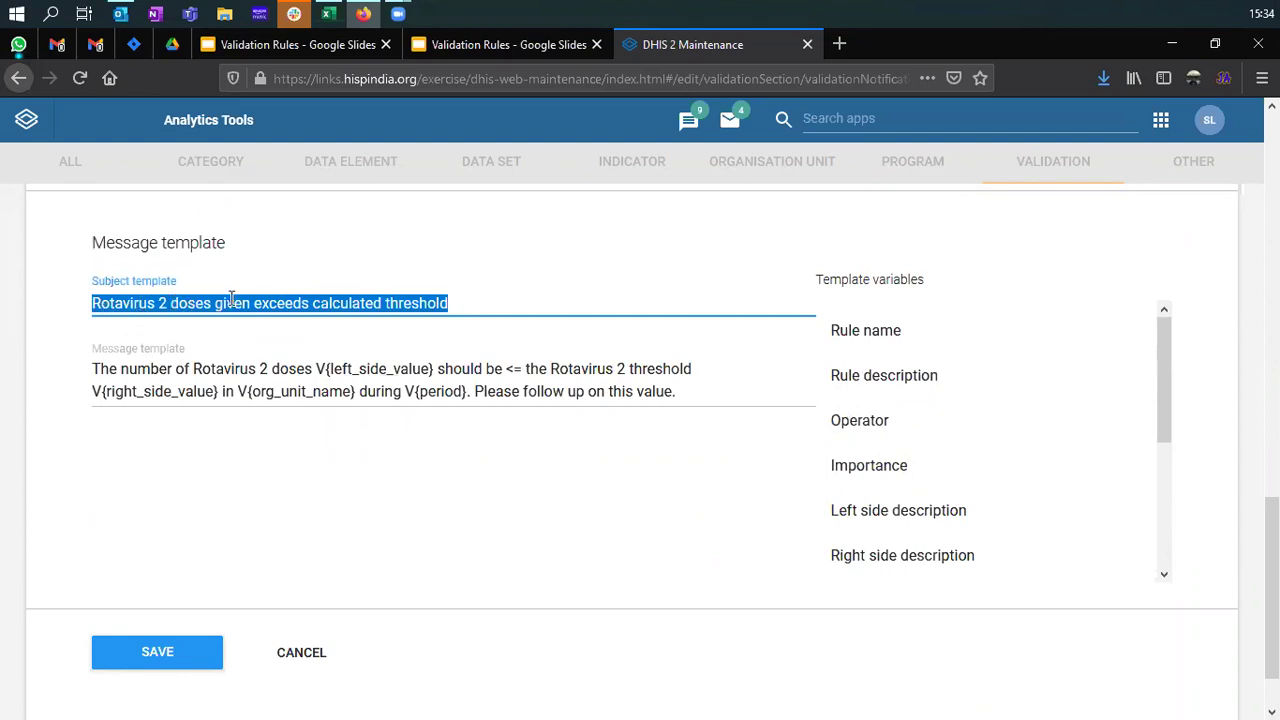
click(470, 305)
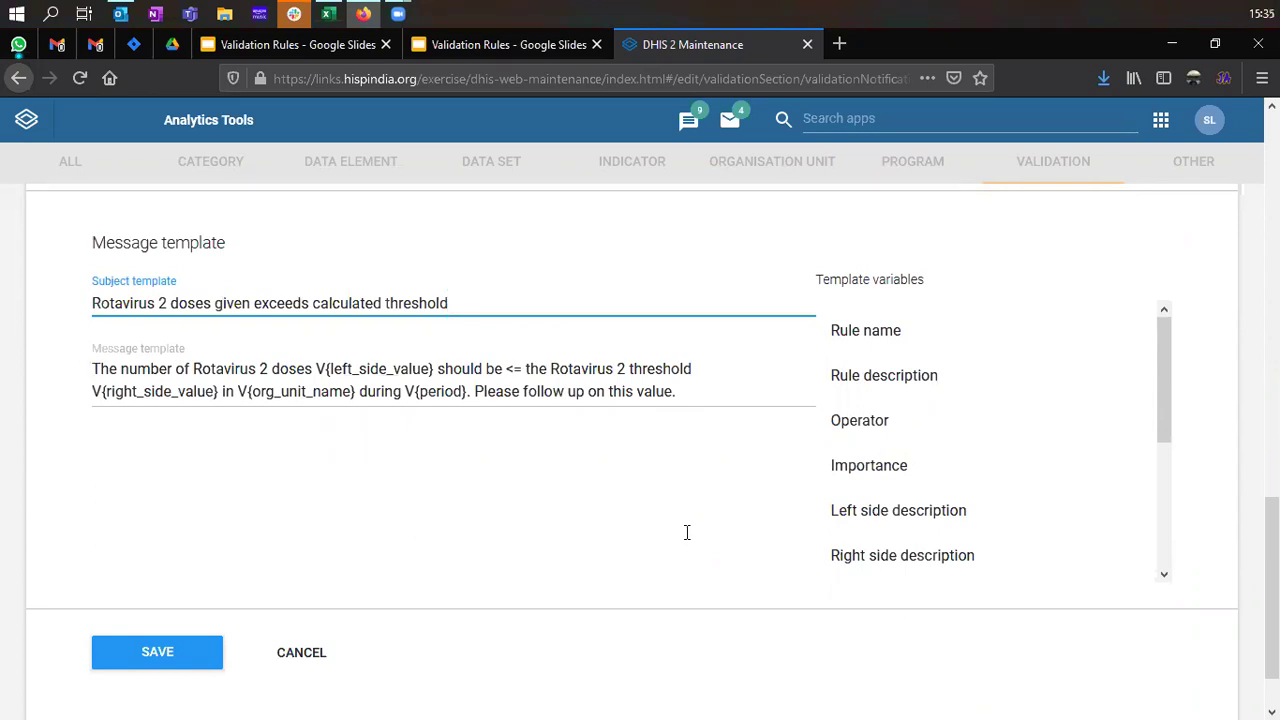
Examine the message template text and compare its placeholders with the available template variables.
key(Tab)
key(ctrl+a)
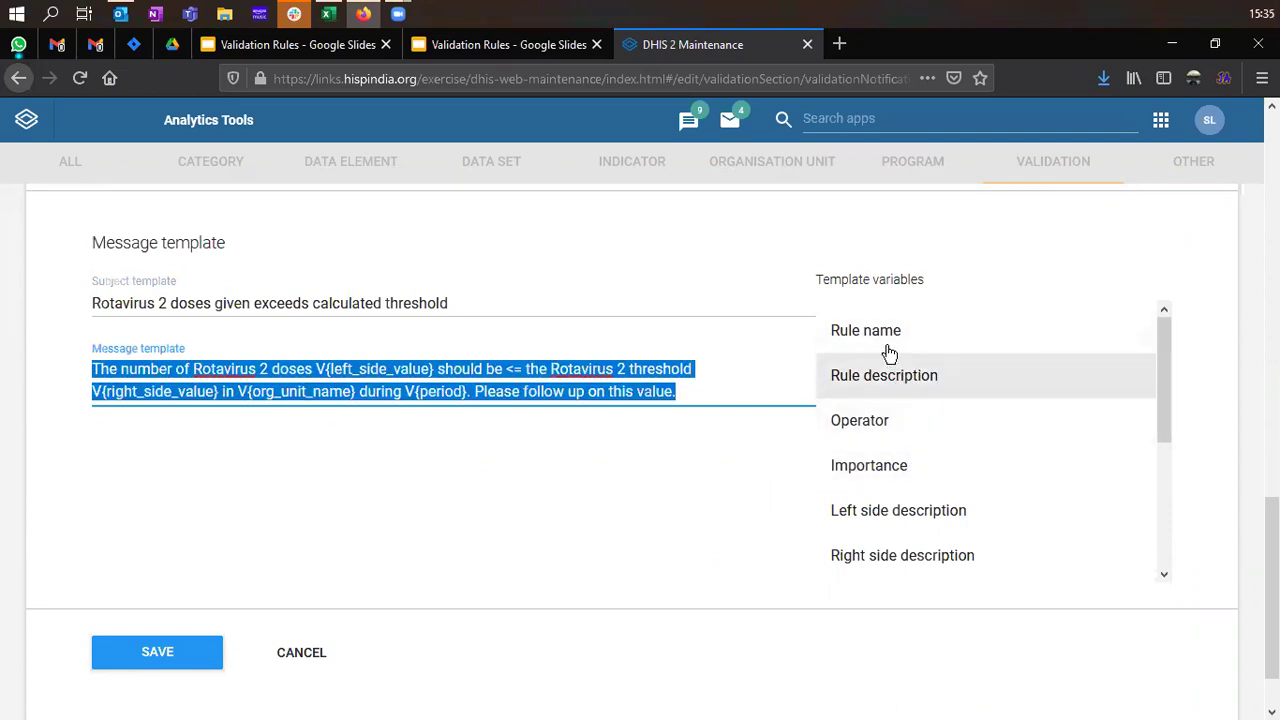
scroll(889, 353, down, 4)
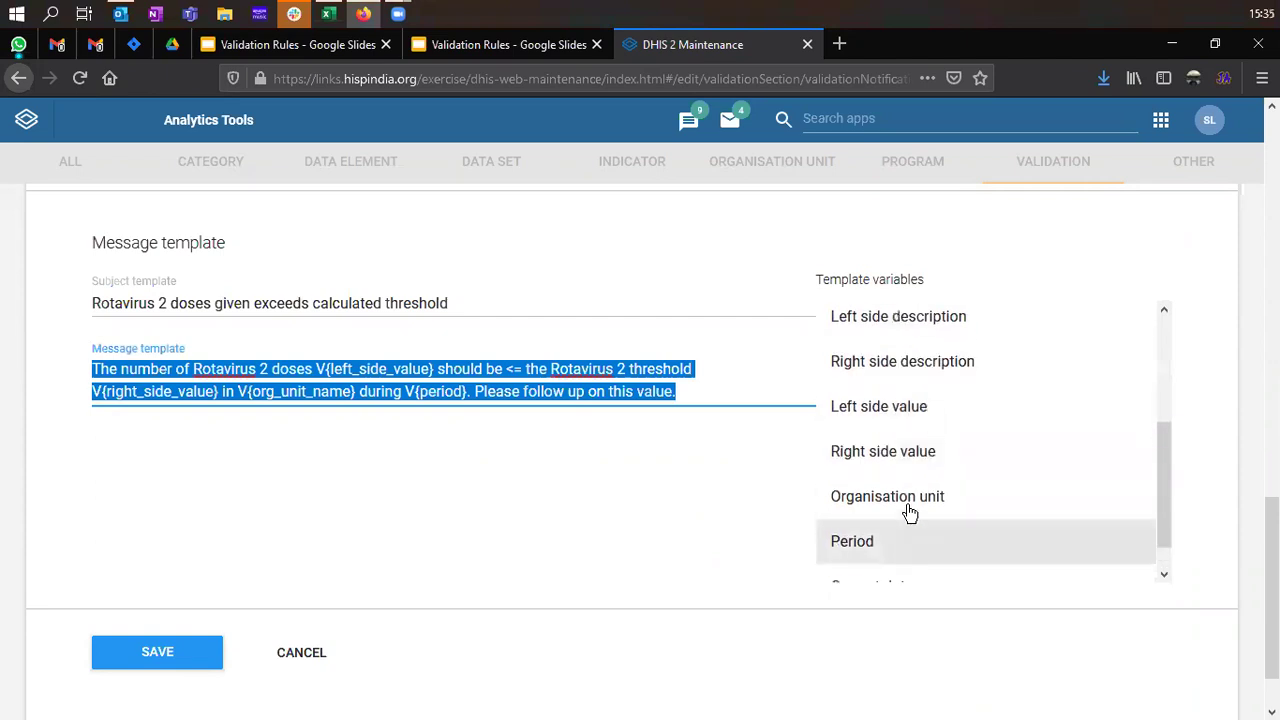
scroll(909, 508, up, 4)
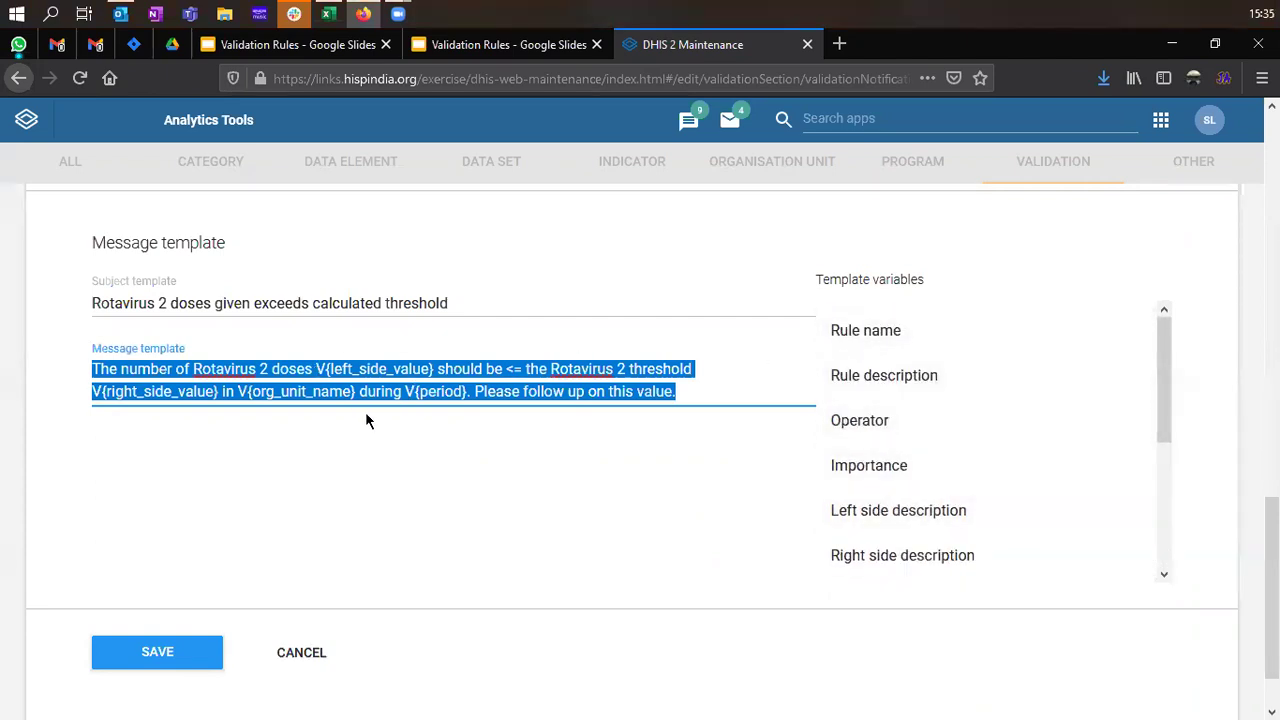
drag(663, 369, 668, 388)
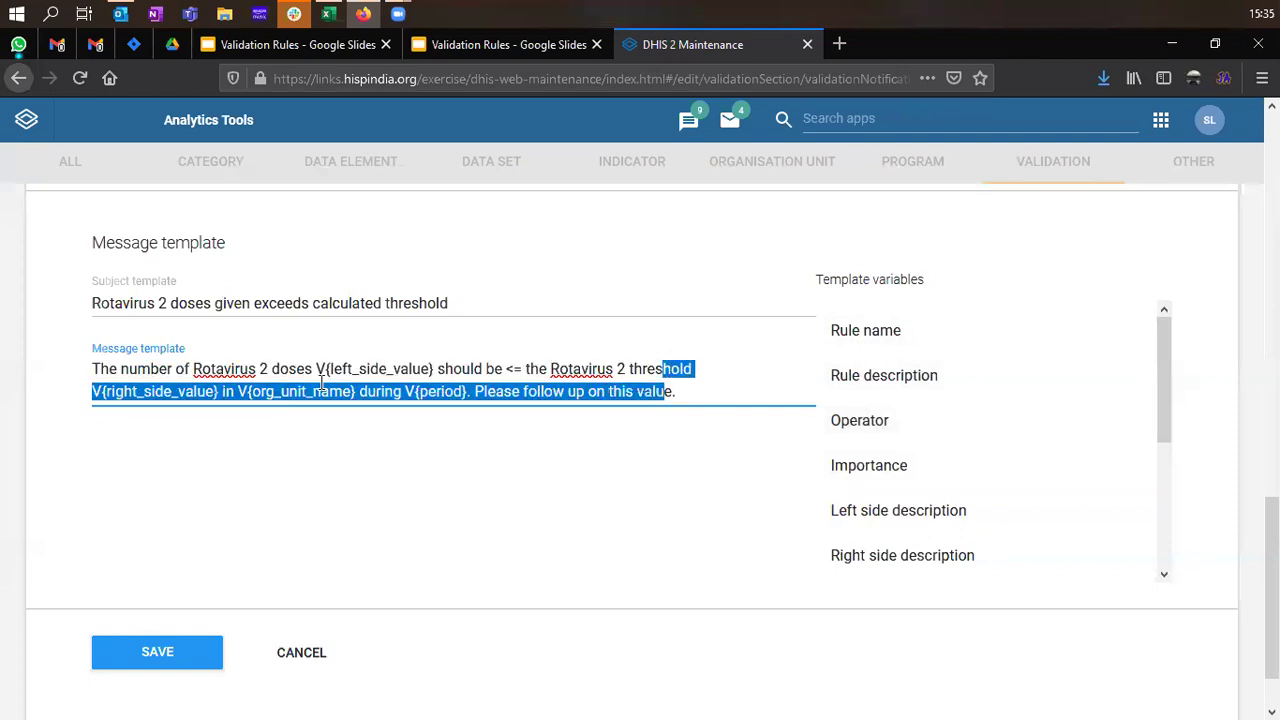
click(266, 425)
click(238, 390)
click(161, 392)
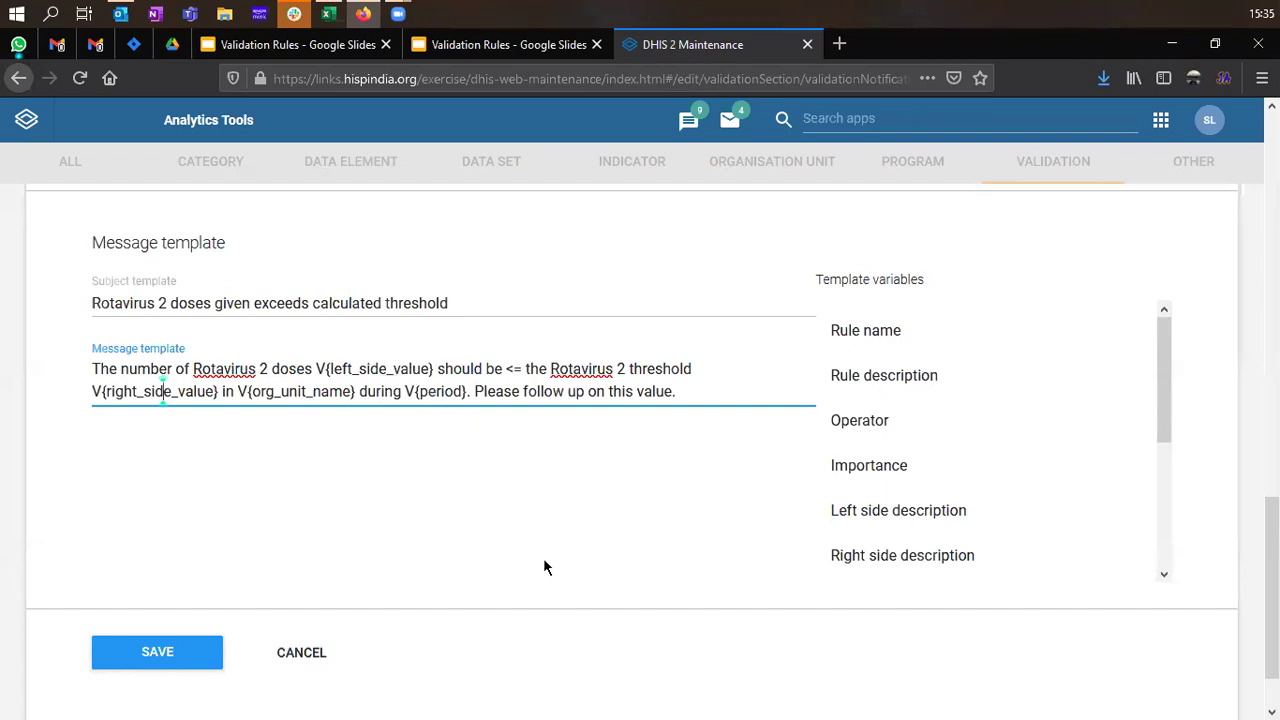
scroll(878, 495, down, 1)
scroll(872, 470, up, 3)
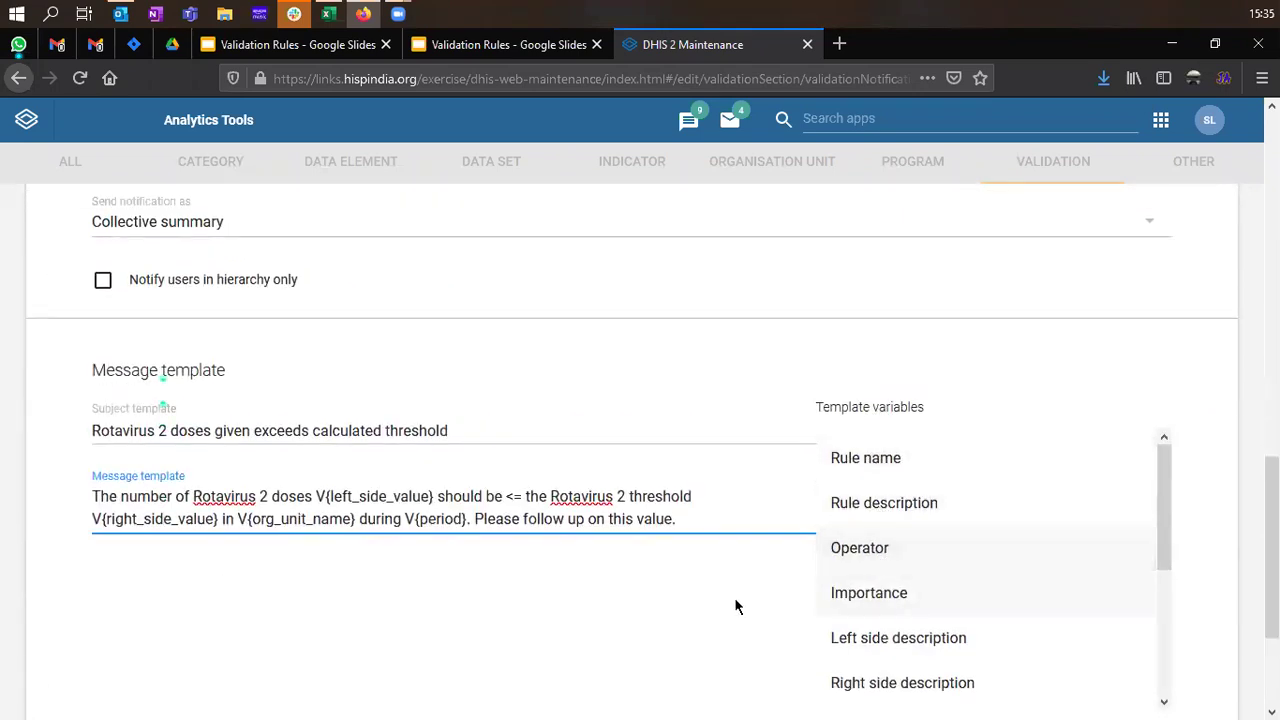
scroll(700, 606, down, 1)
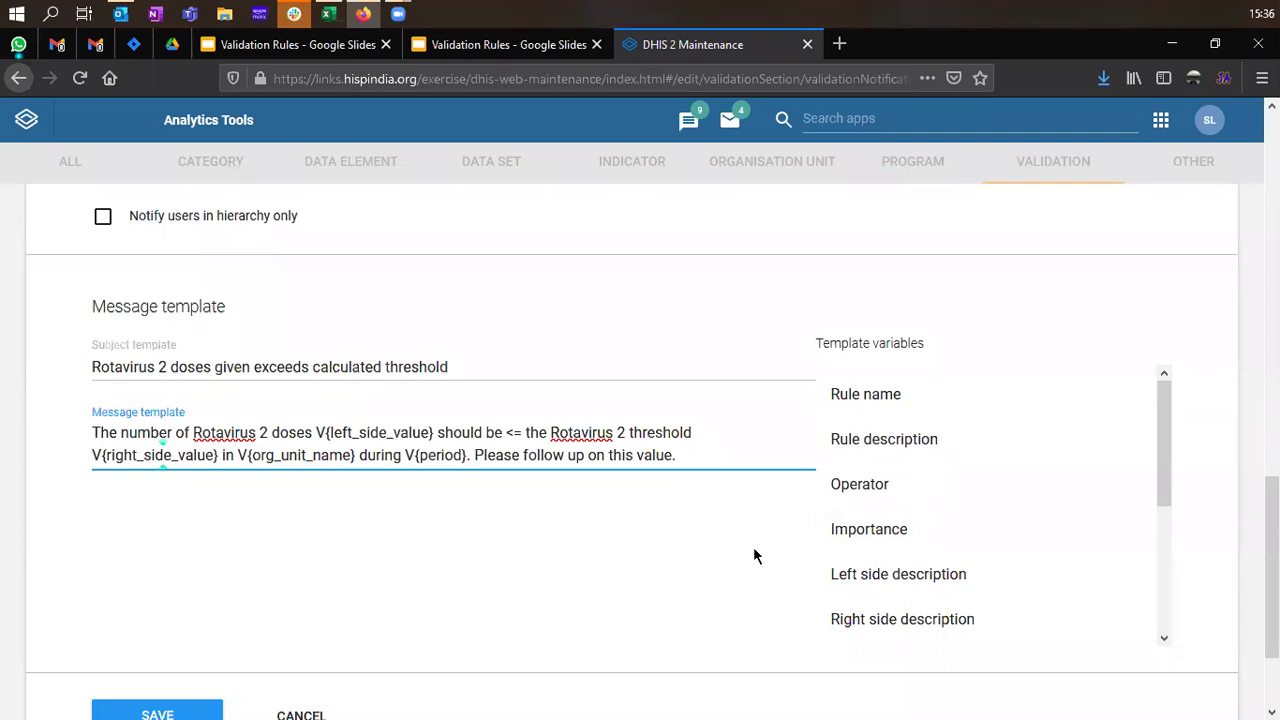
Recheck the notification's assigned rules, recipient user groups, sending option and message template.
scroll(697, 545, up, 5)
scroll(695, 539, up, 7)
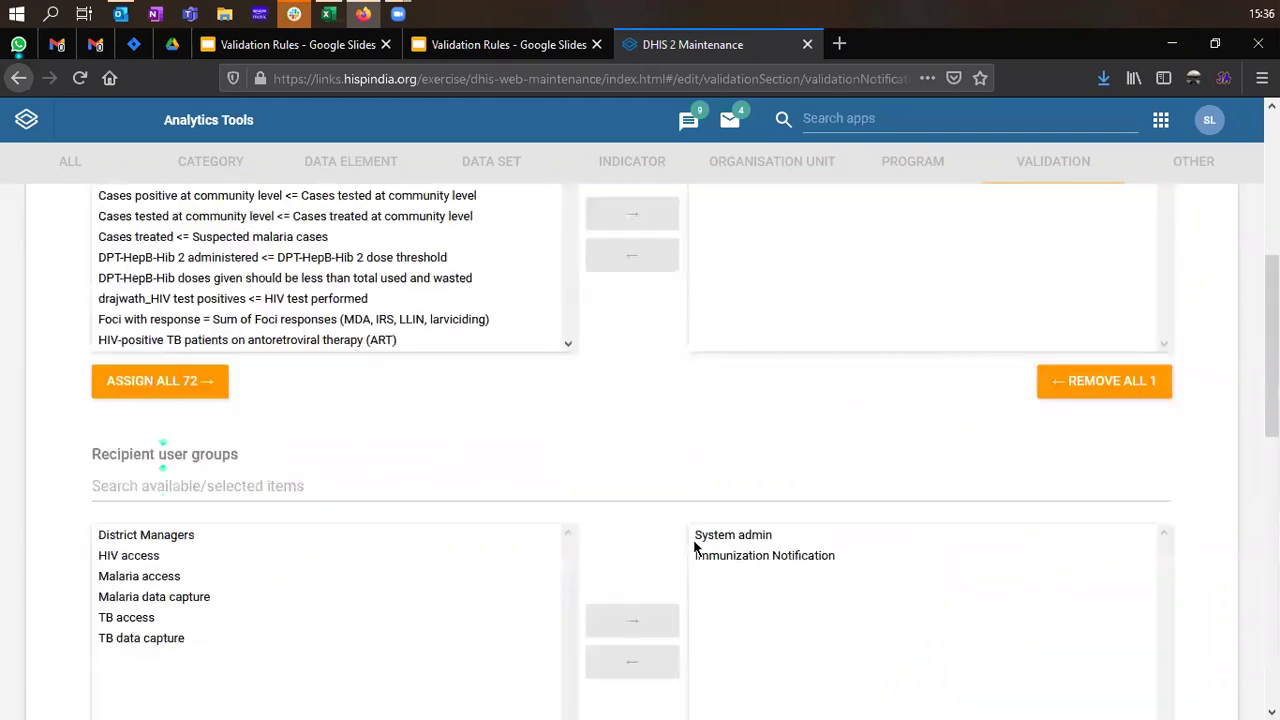
scroll(690, 534, down, 3)
scroll(673, 521, down, 10)
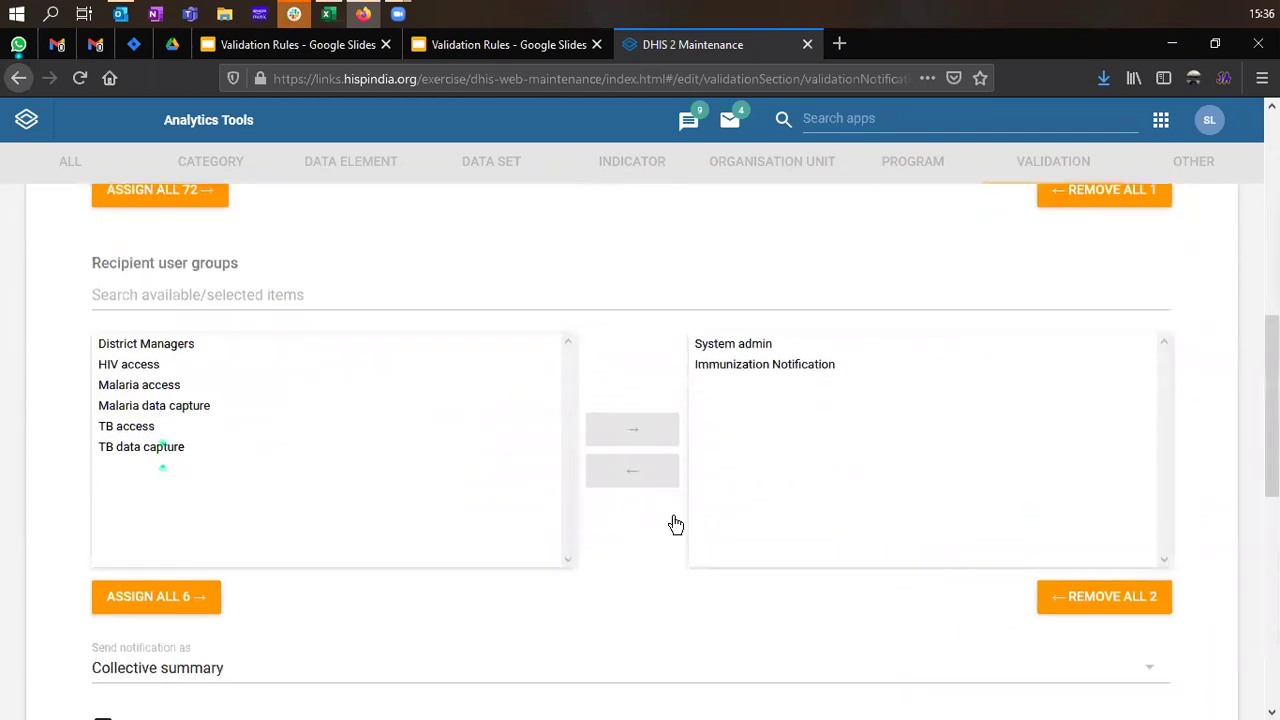
scroll(671, 525, up, 3)
scroll(671, 523, up, 8)
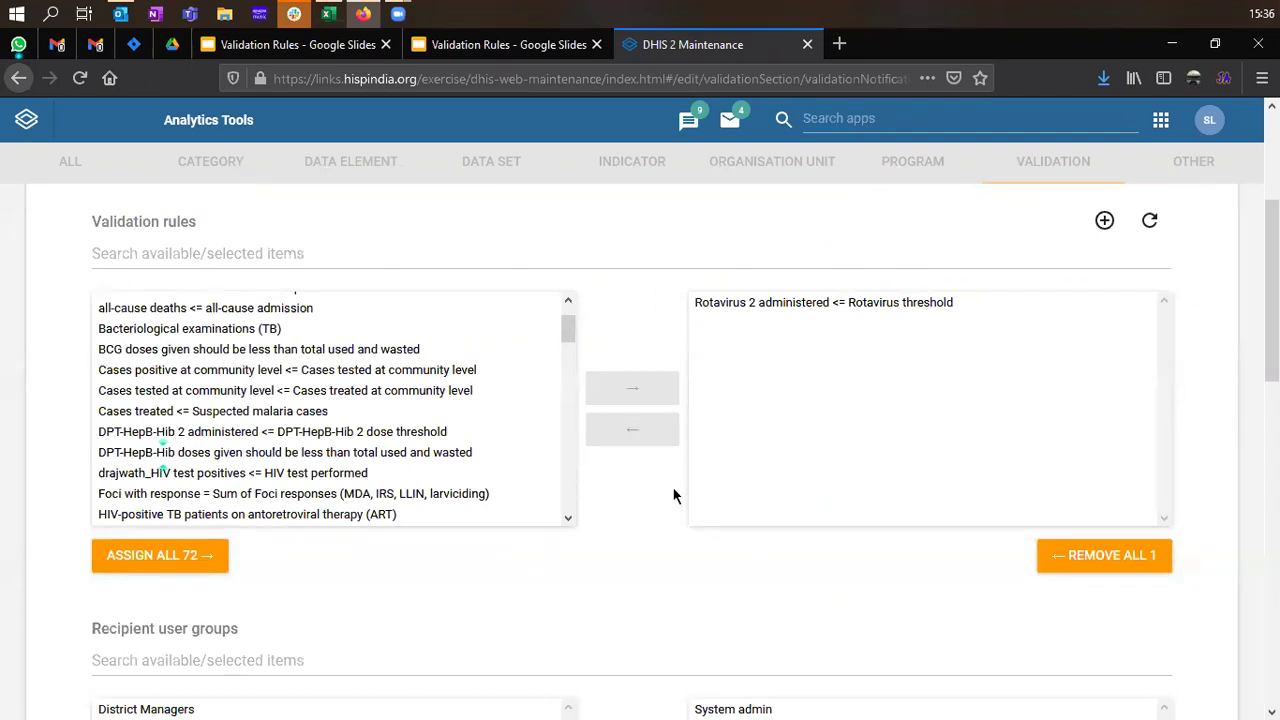
scroll(674, 495, down, 5)
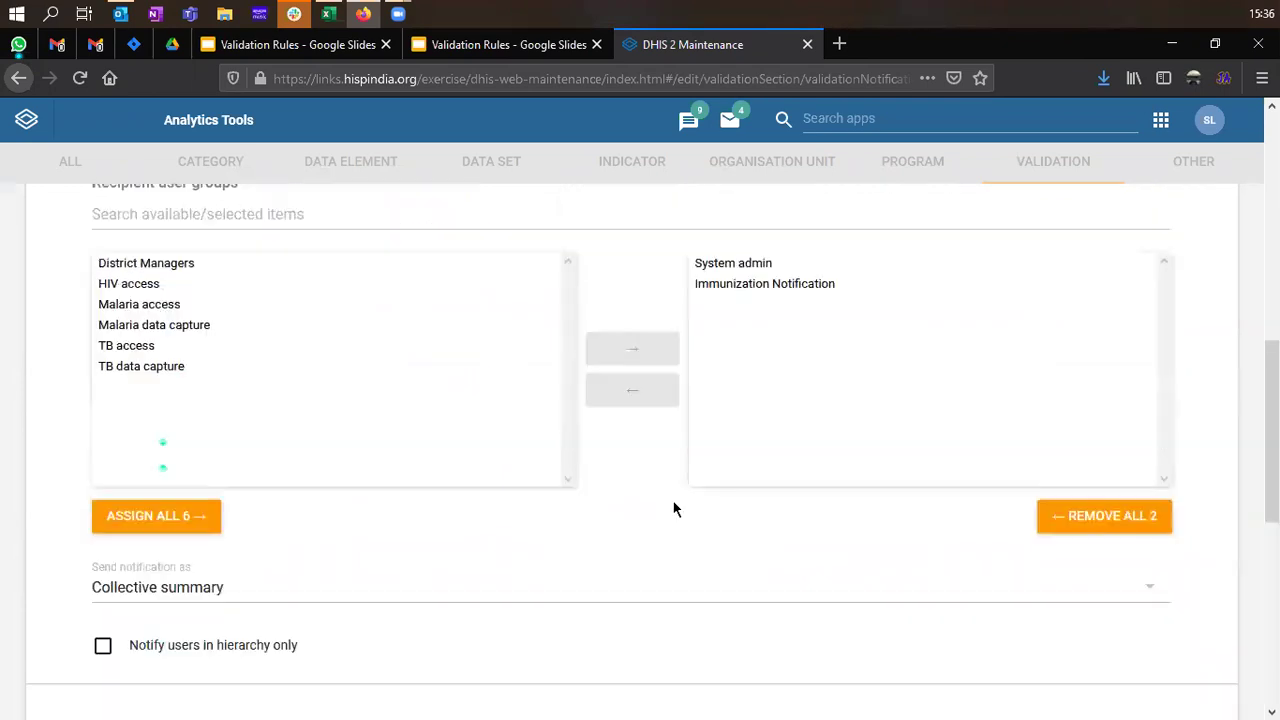
scroll(483, 434, down, 3)
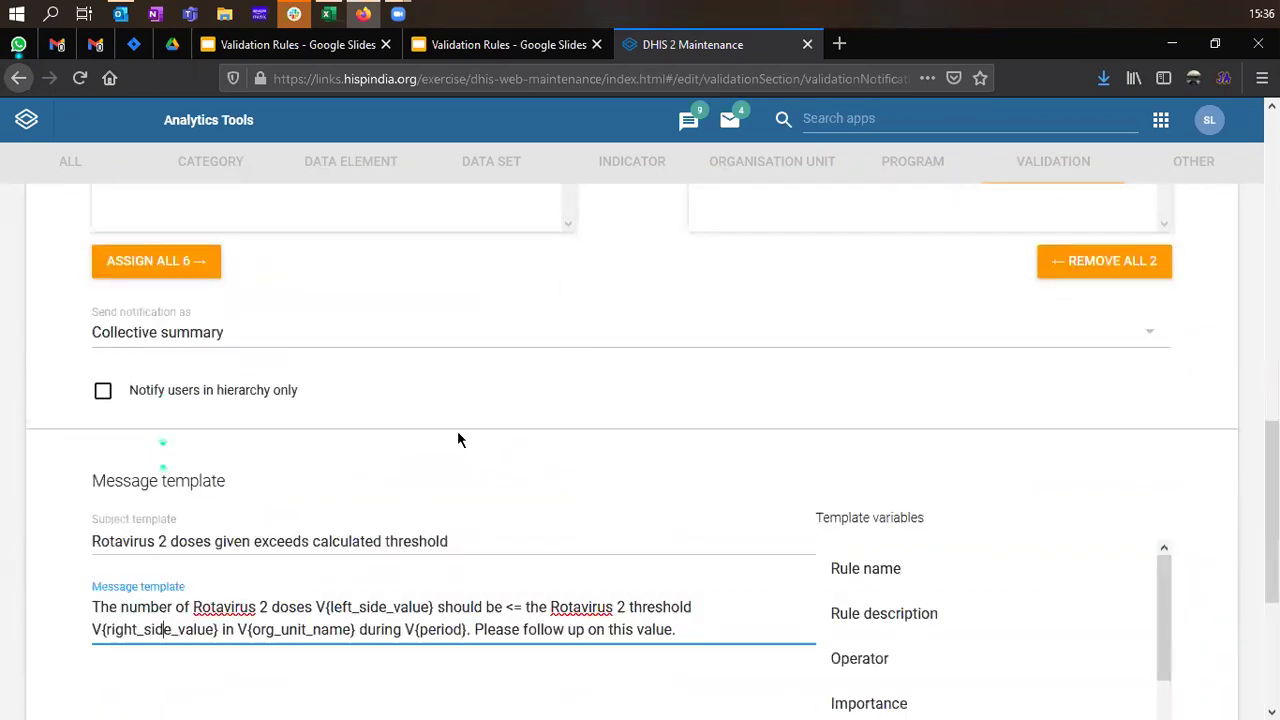
scroll(457, 434, down, 2)
scroll(440, 492, down, 3)
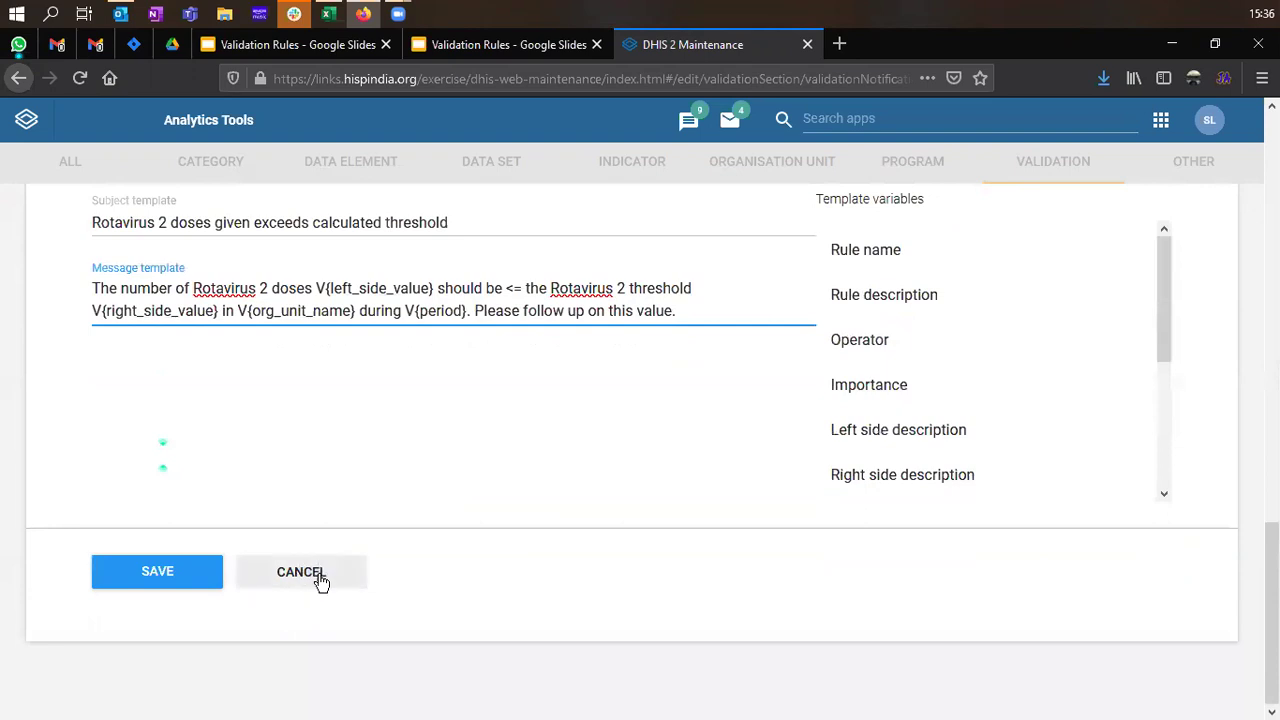
Save the validation notification and switch to the Data Quality app.
click(163, 588)
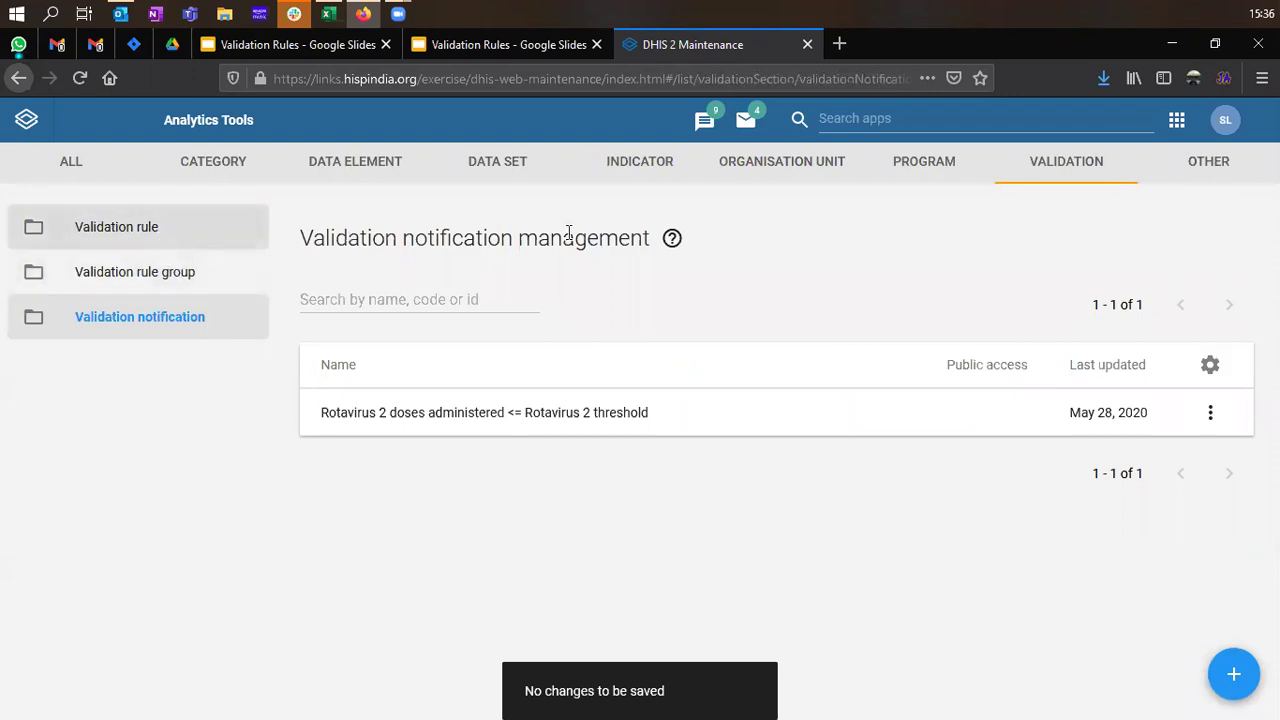
click(852, 119)
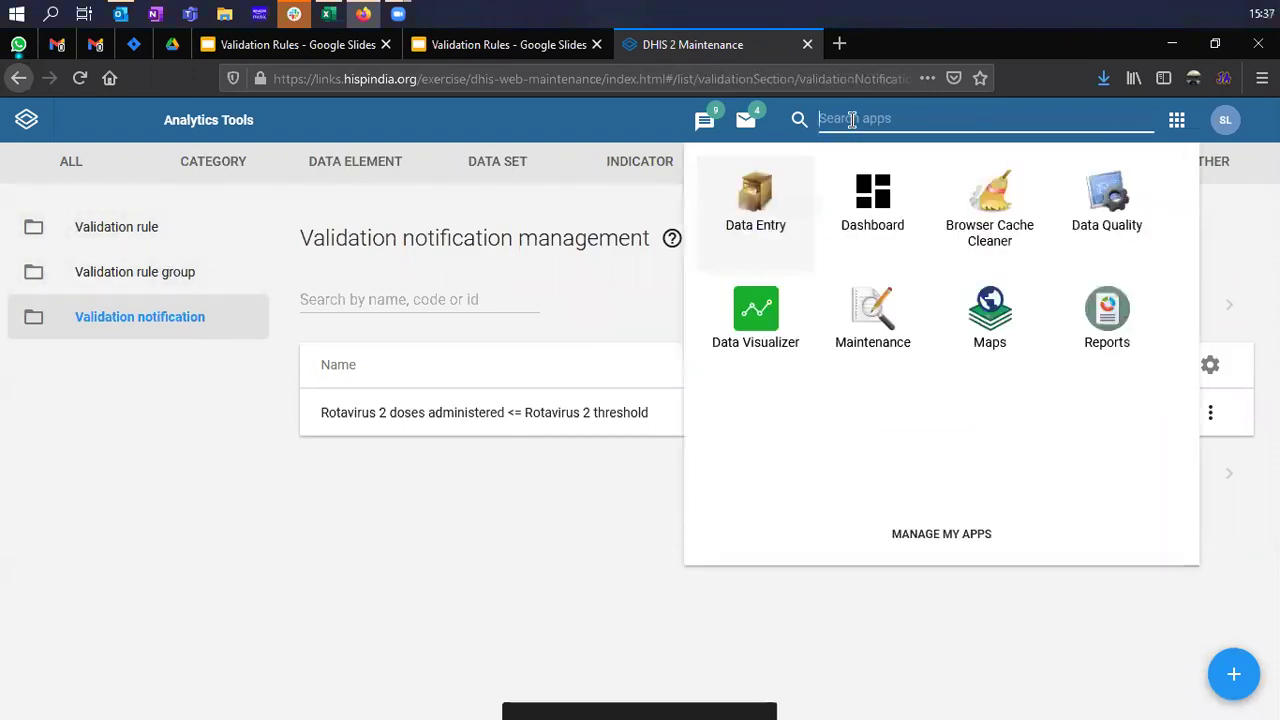
click(1110, 215)
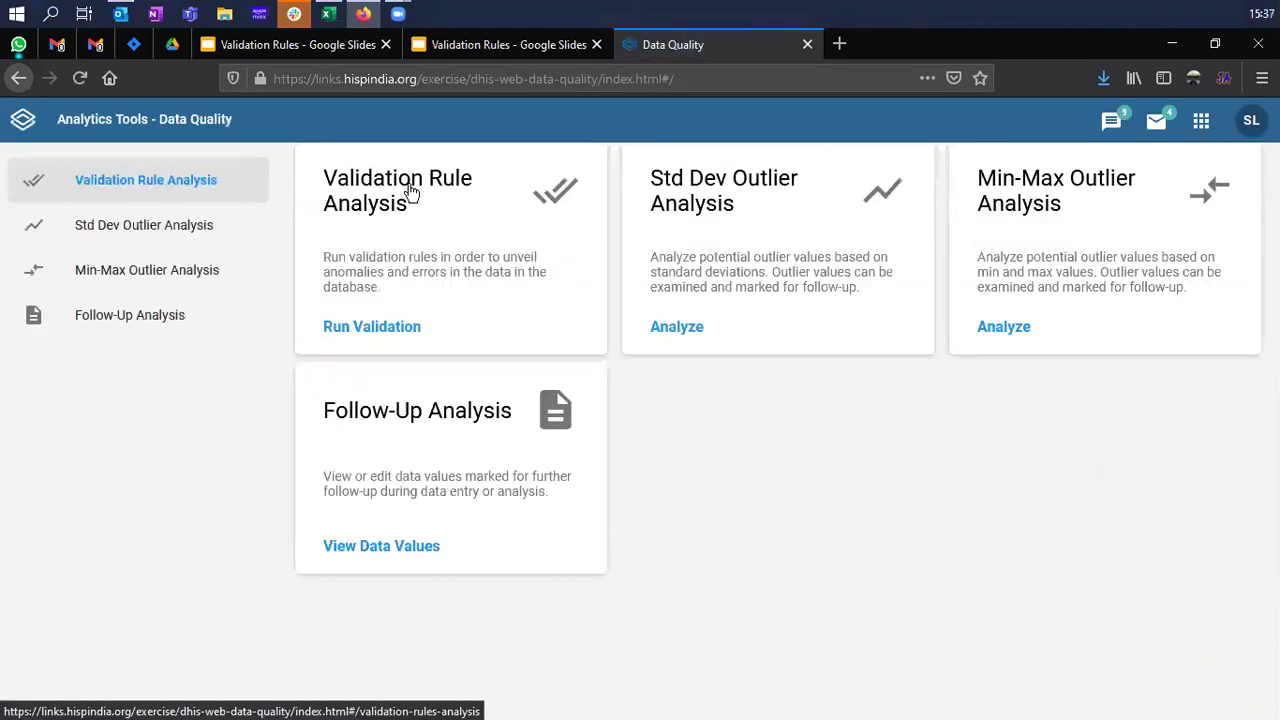
Open Validation Rule Analysis, choose Animal Region as the parent organisation unit and set the start date to 2021-03-01.
click(412, 192)
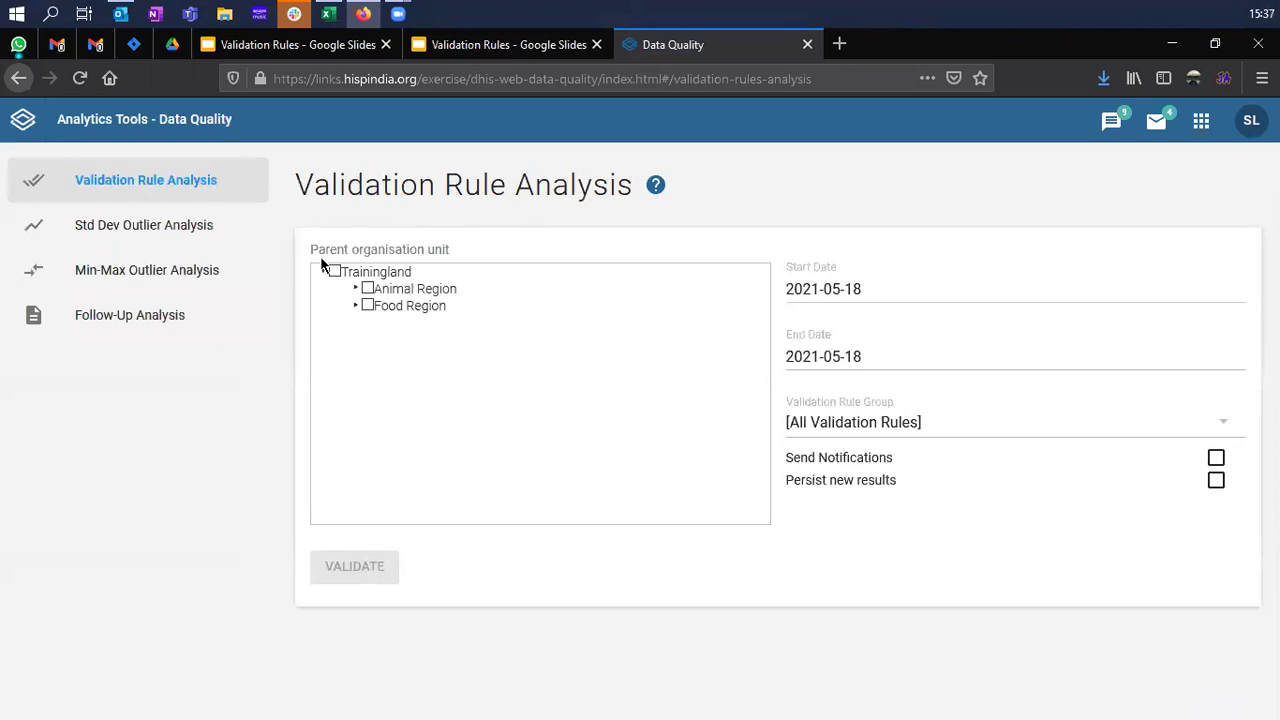
click(412, 290)
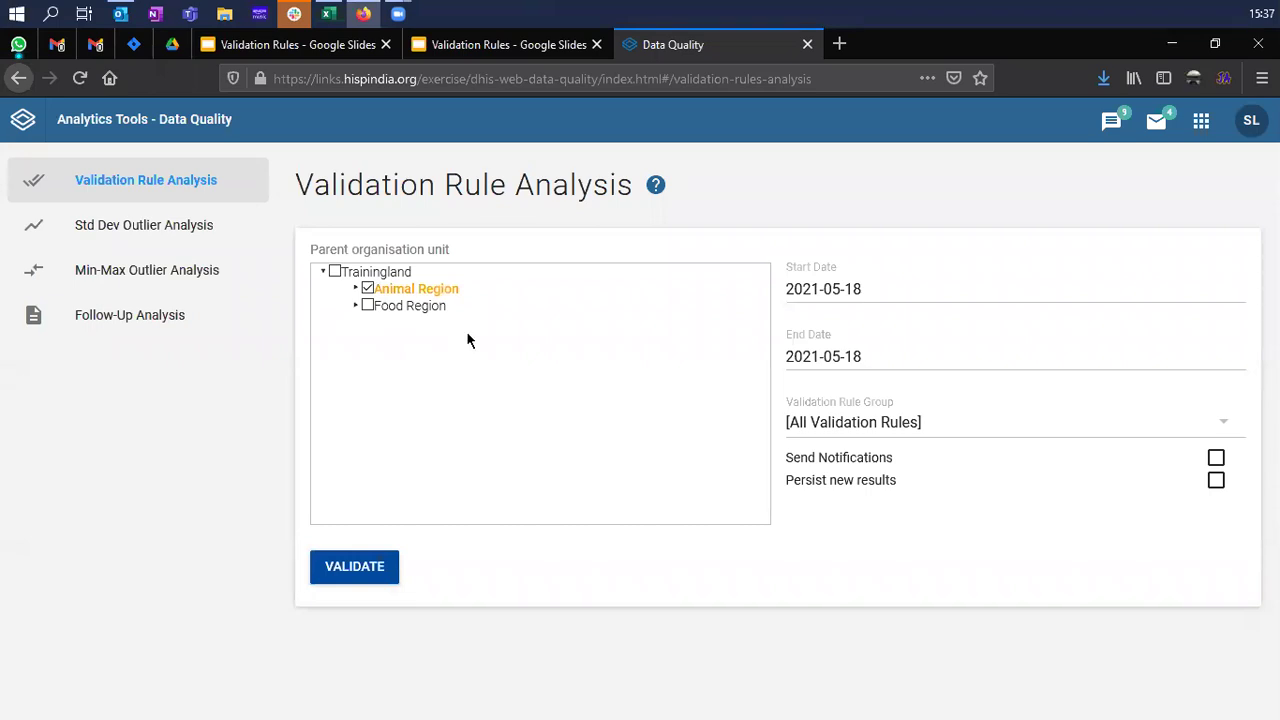
click(876, 288)
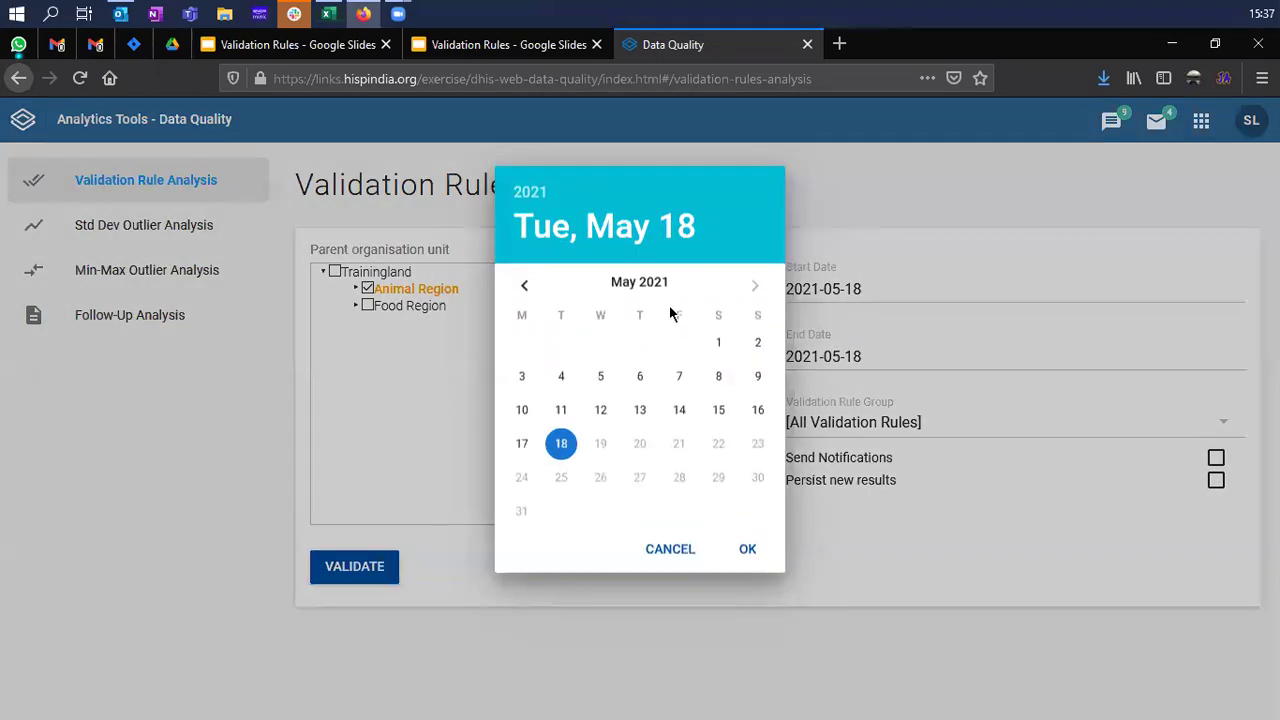
click(524, 327)
click(530, 328)
click(521, 384)
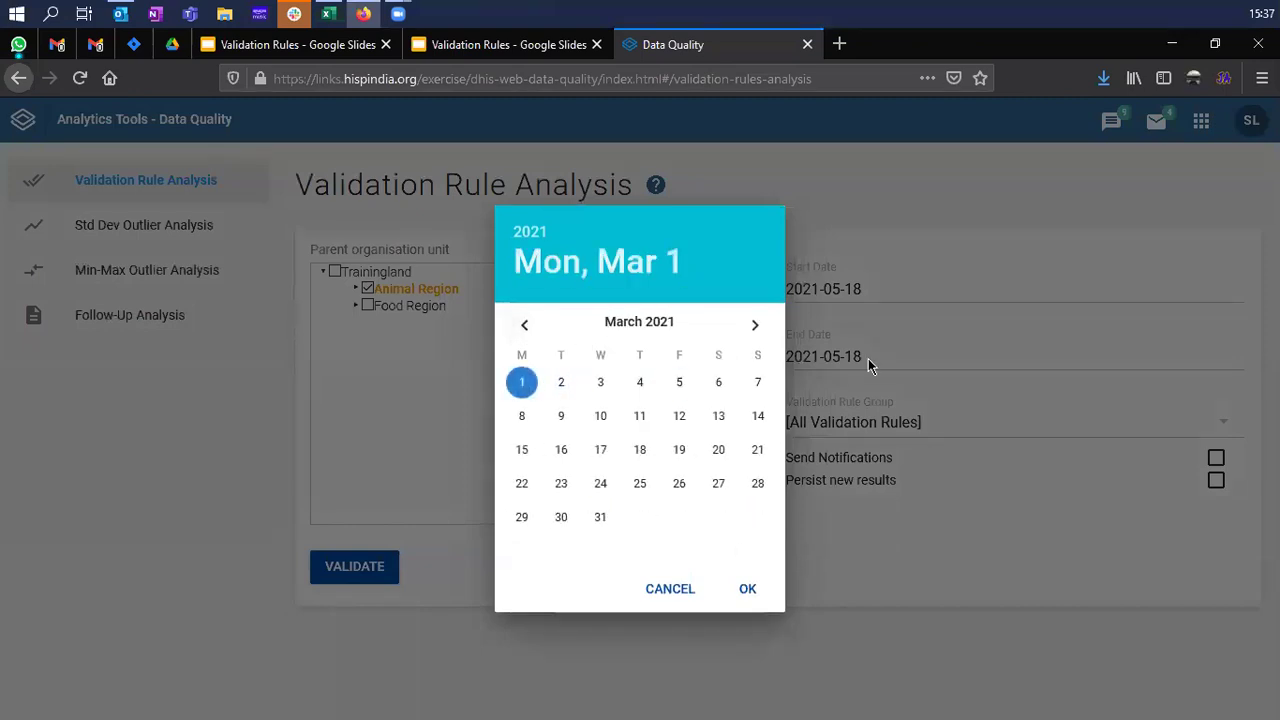
click(747, 590)
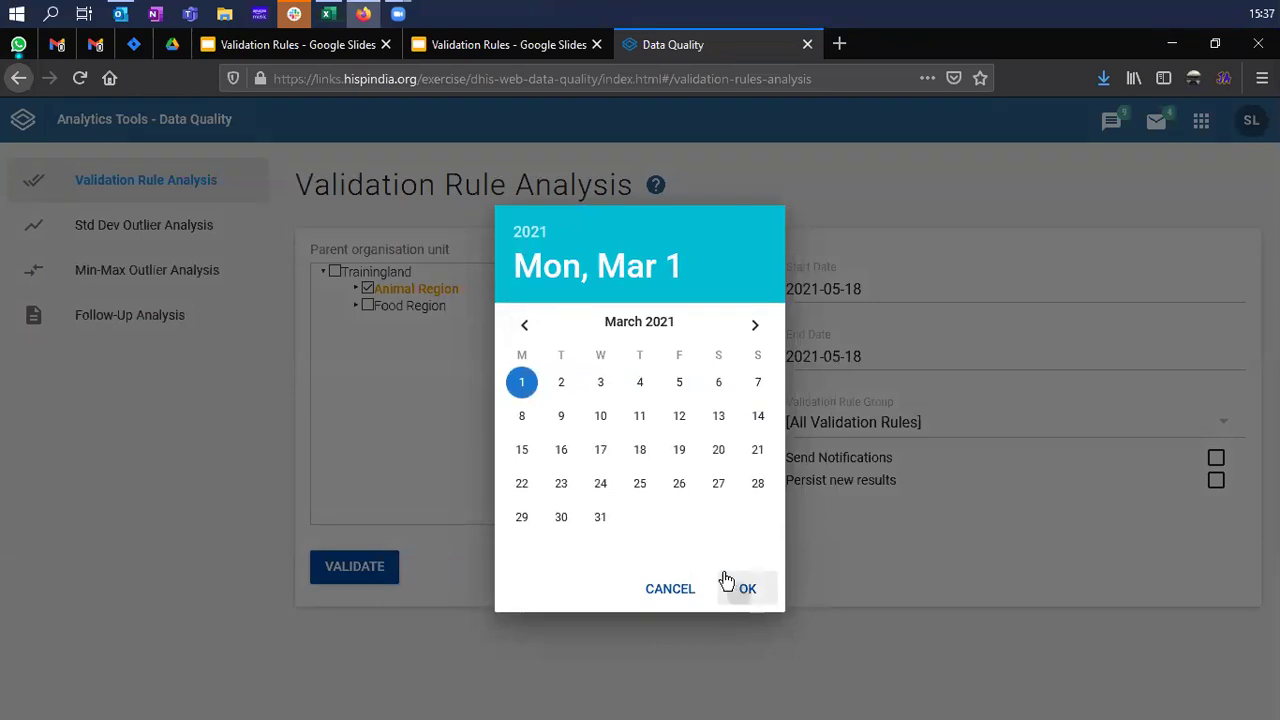
Set the end date of the validation analysis to 2021-03-31.
click(829, 368)
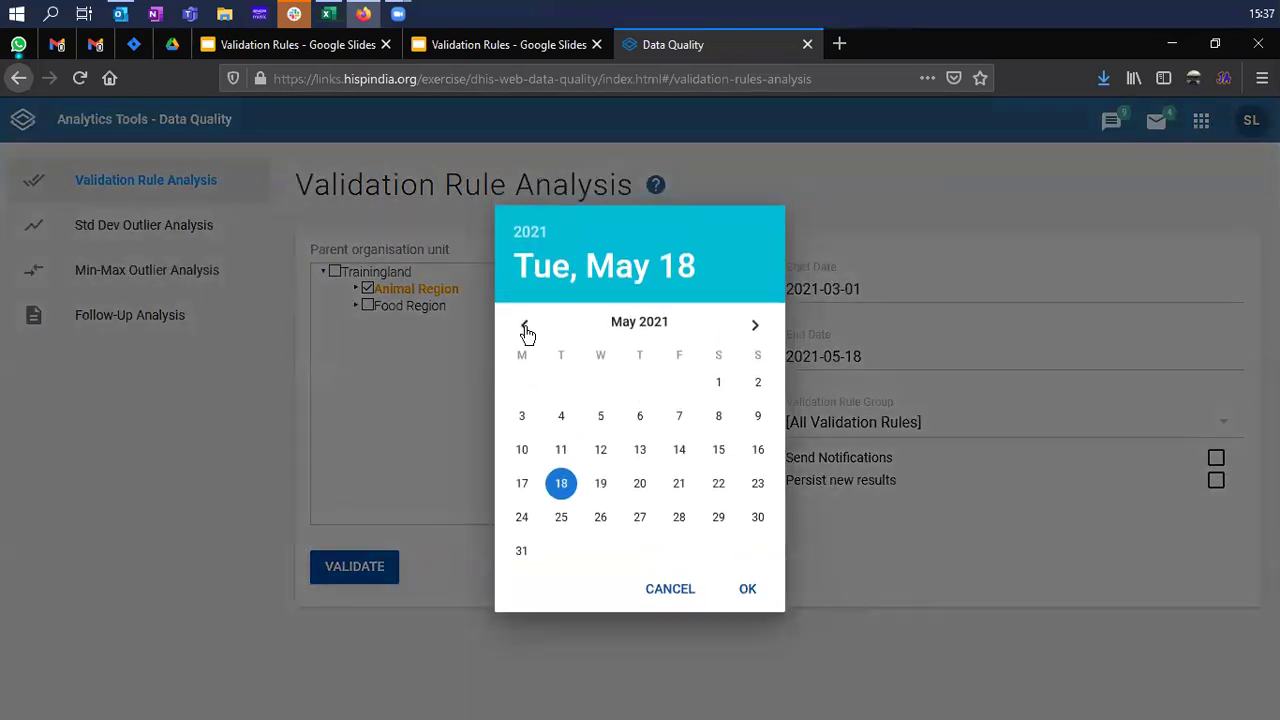
click(524, 326)
click(524, 326)
click(601, 520)
click(747, 592)
Limit the analysis to the Immunisation thresholds rule group, enable Send Notifications and run the validation.
click(798, 425)
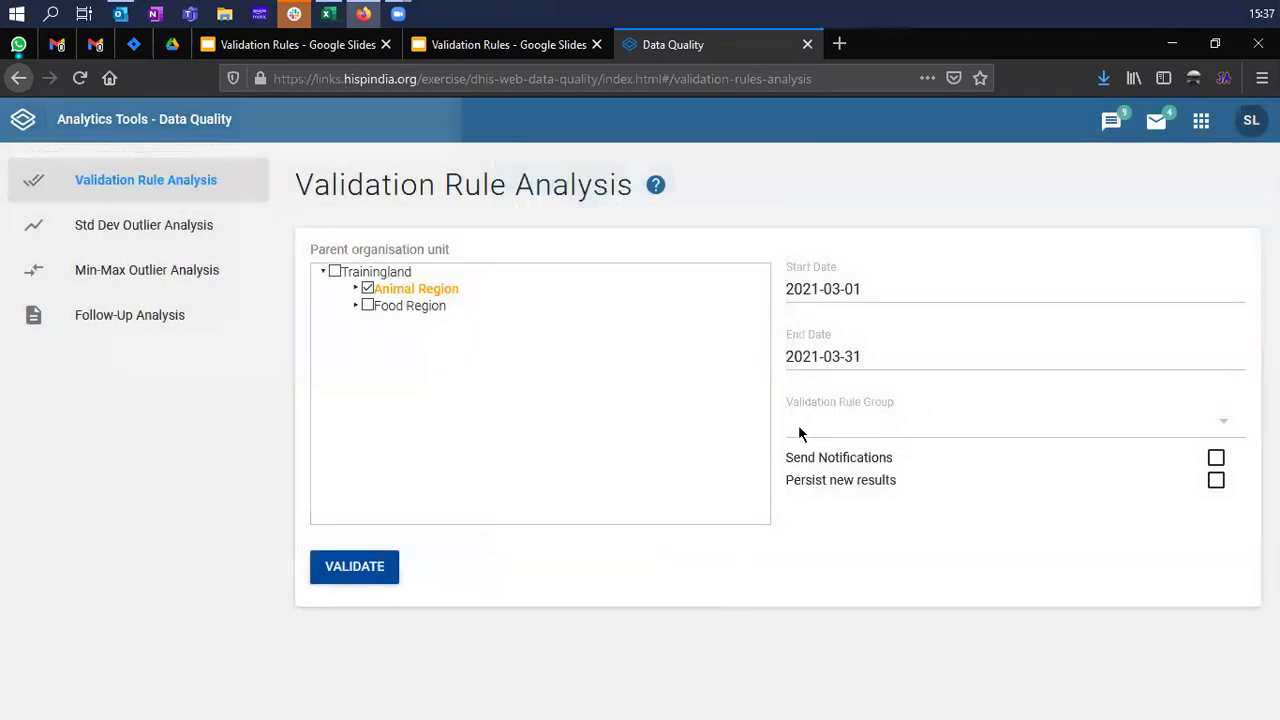
click(829, 252)
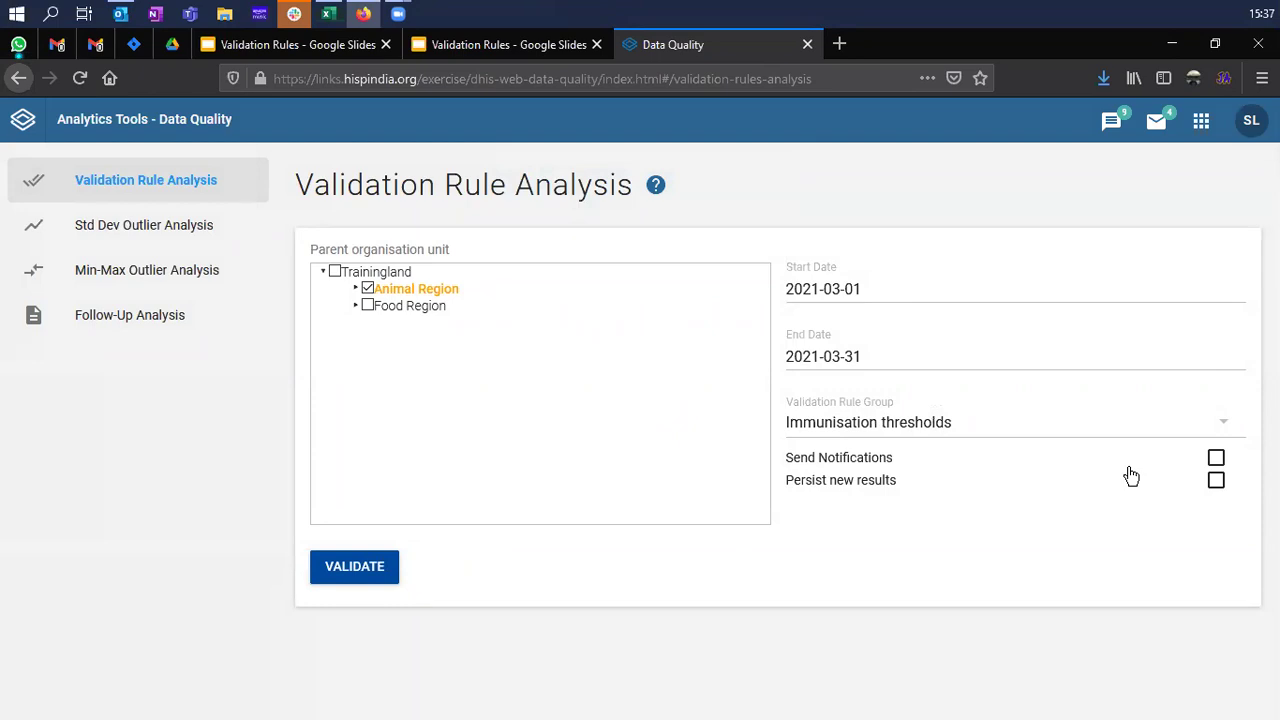
click(1216, 459)
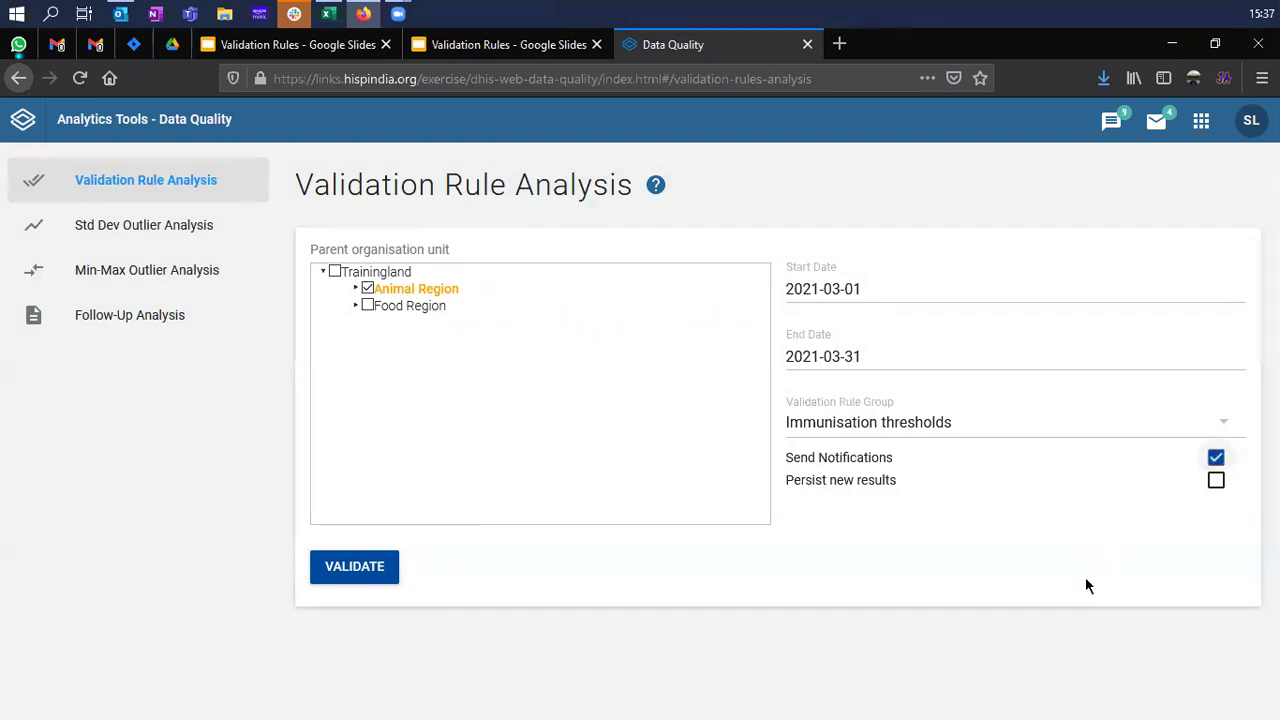
click(338, 570)
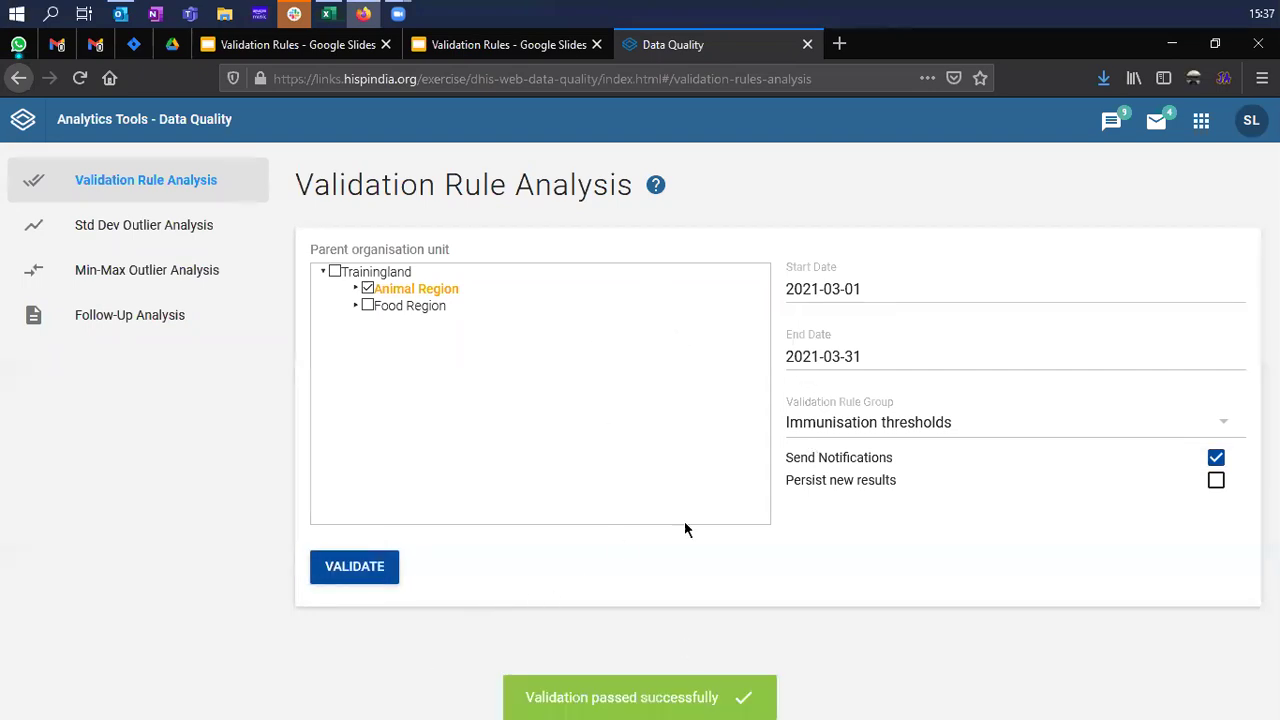
Change the start date of the validation analysis to 2021-01-01.
click(878, 288)
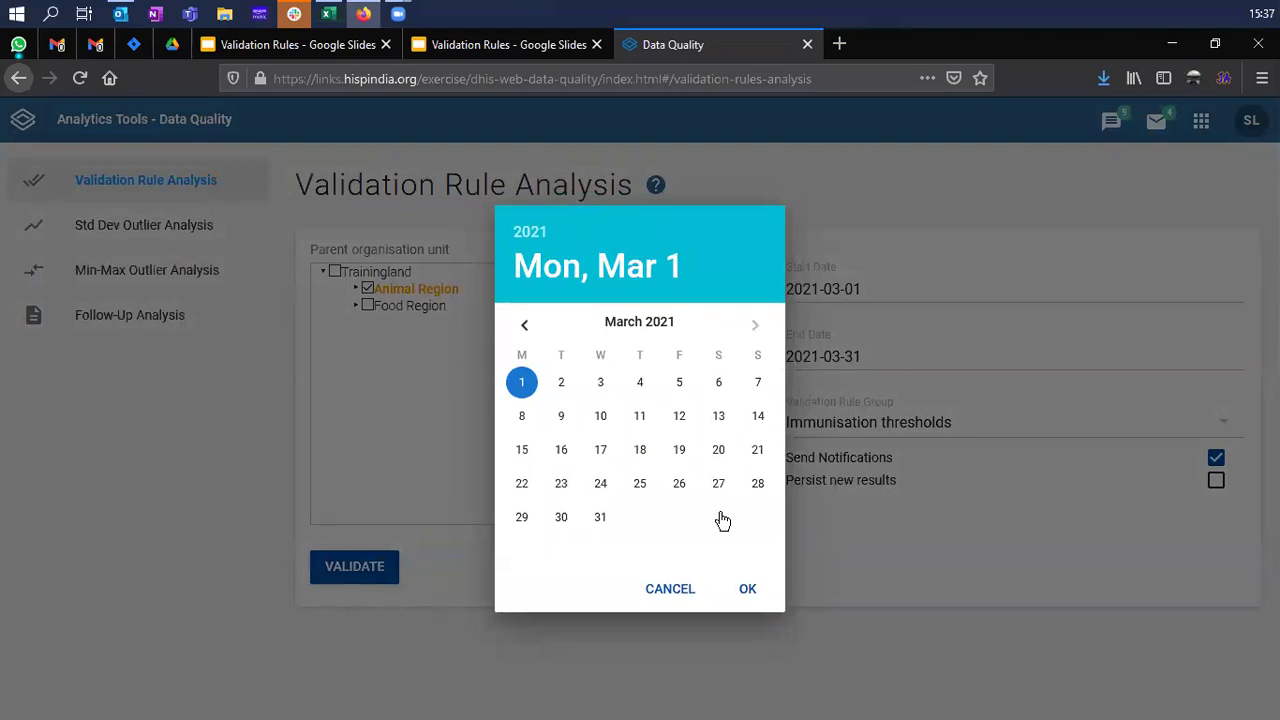
click(845, 292)
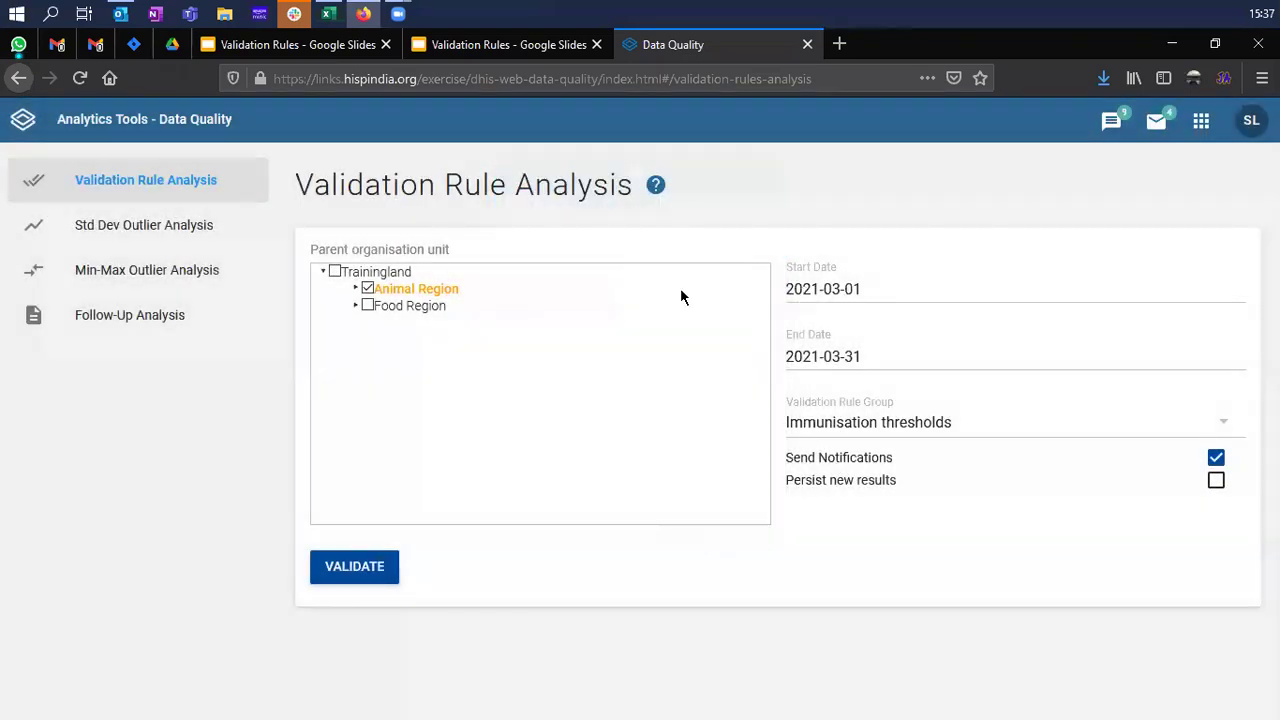
click(834, 292)
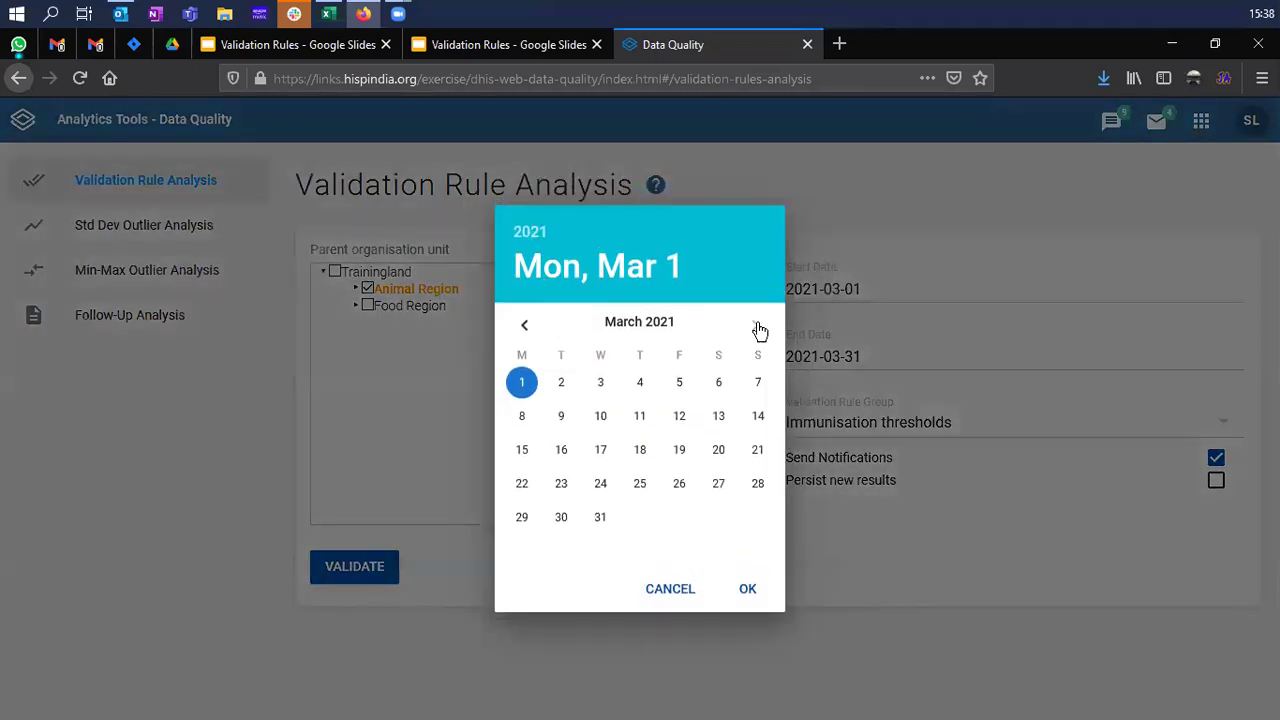
click(530, 231)
click(633, 555)
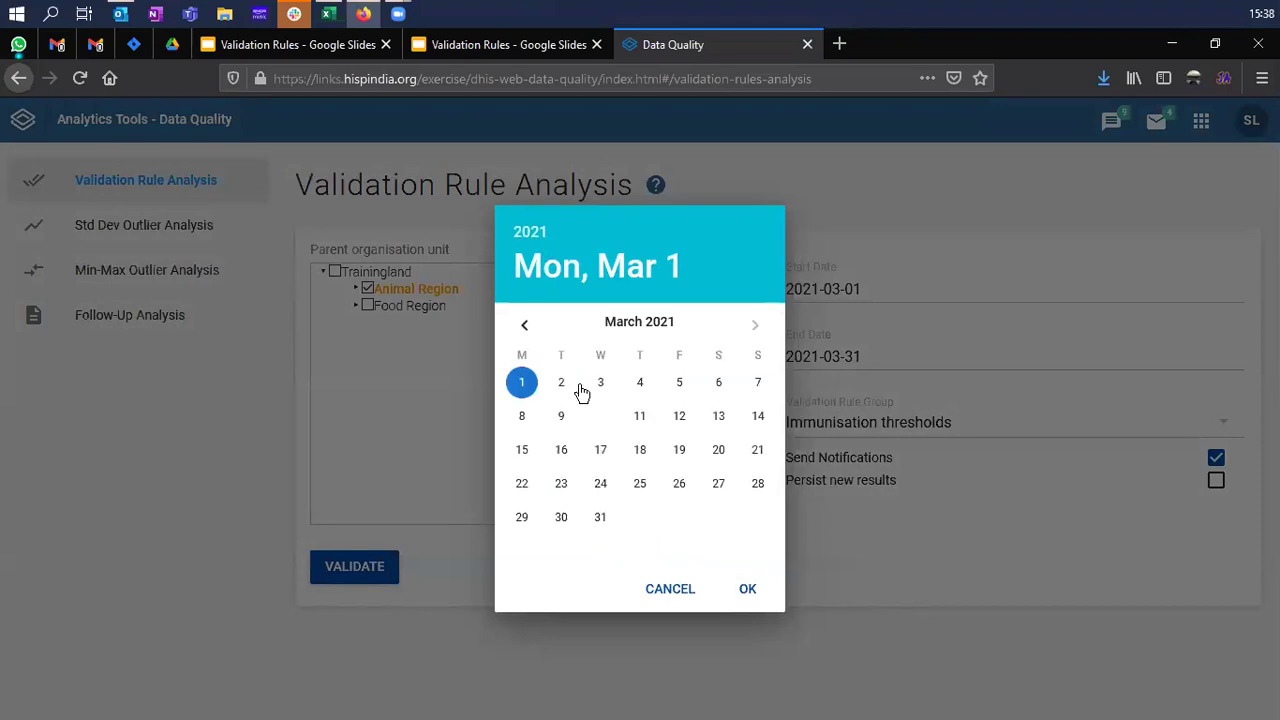
click(525, 328)
click(525, 326)
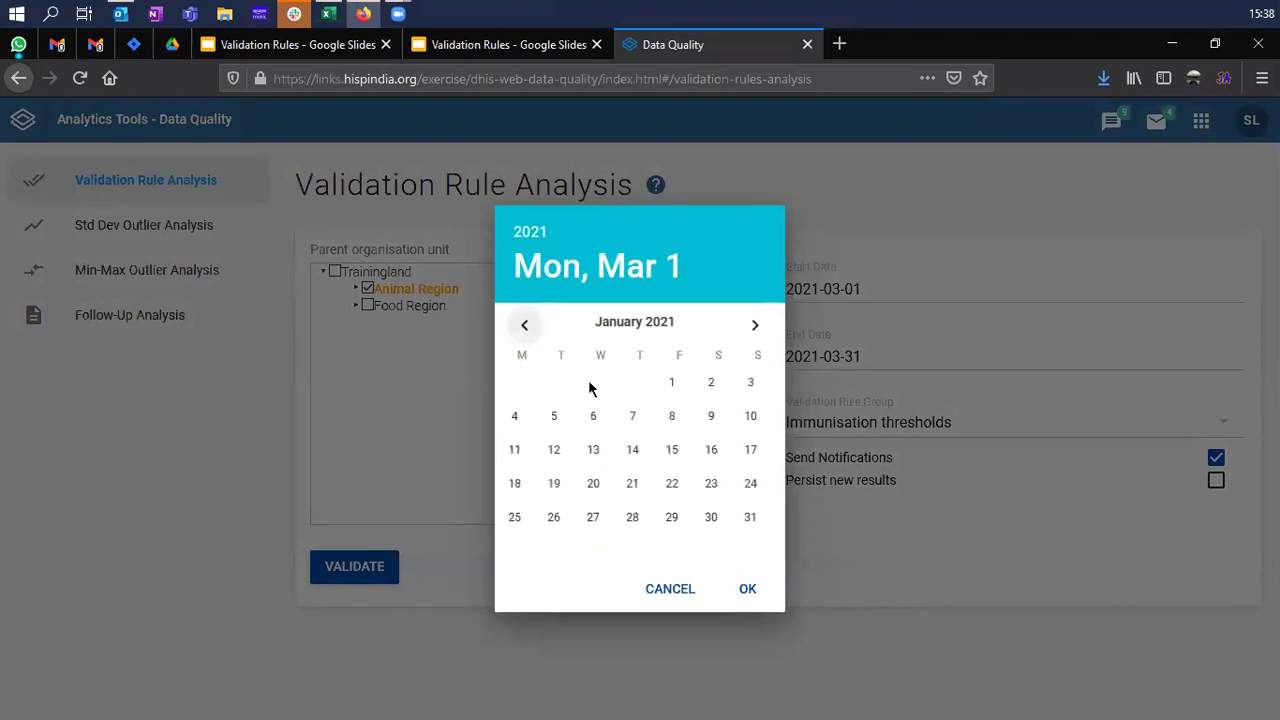
click(679, 382)
click(745, 589)
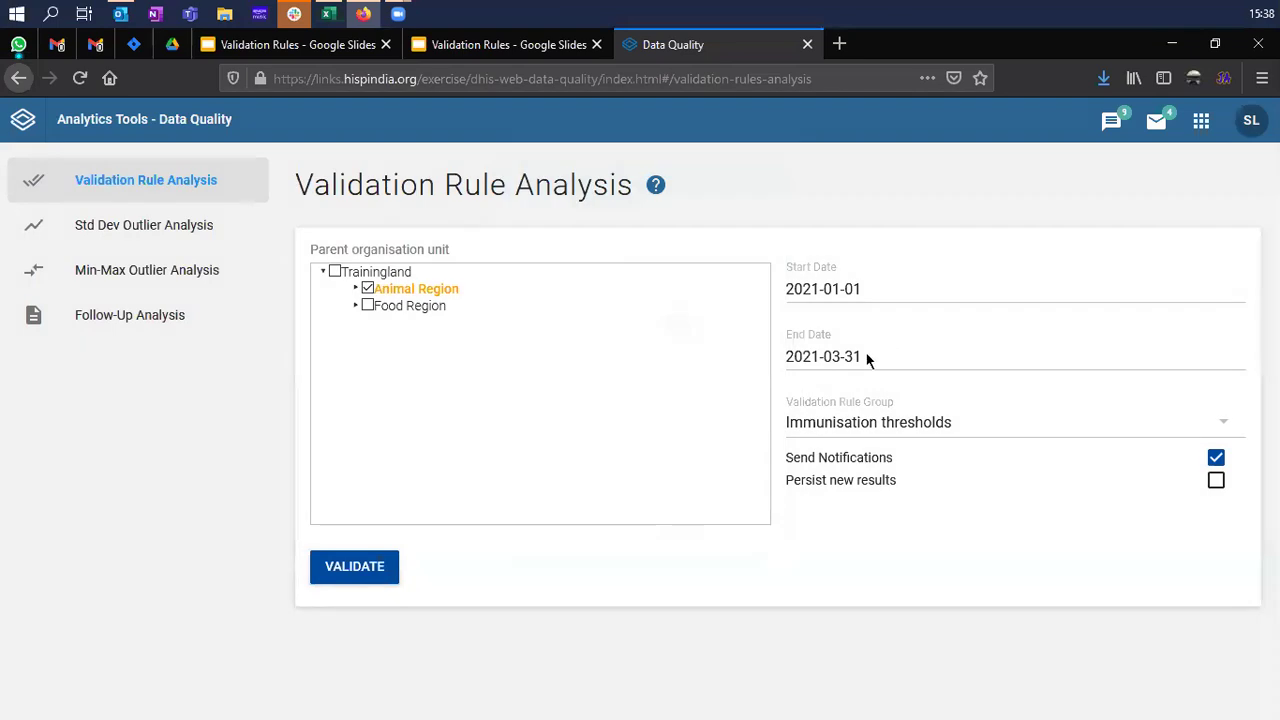
Set the end date to 2021-01-31 and run the validation for Animal Region.
click(870, 358)
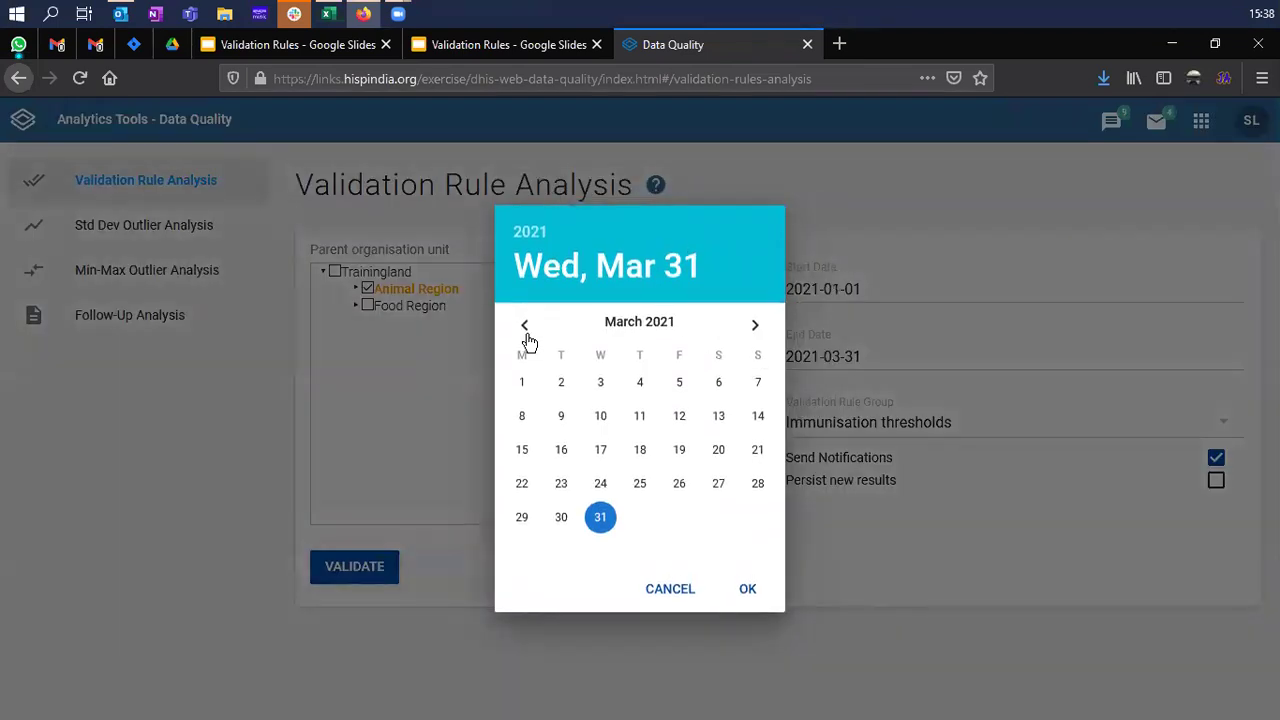
click(524, 325)
click(524, 325)
click(753, 518)
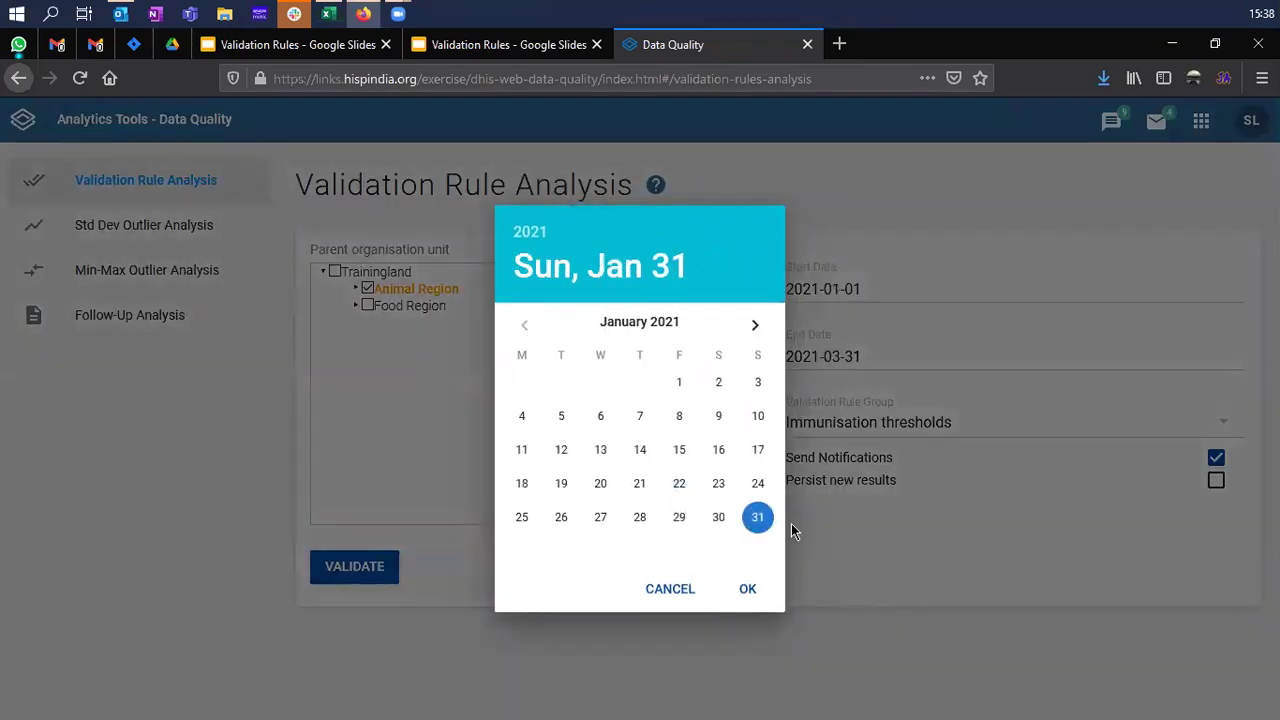
click(748, 590)
click(383, 574)
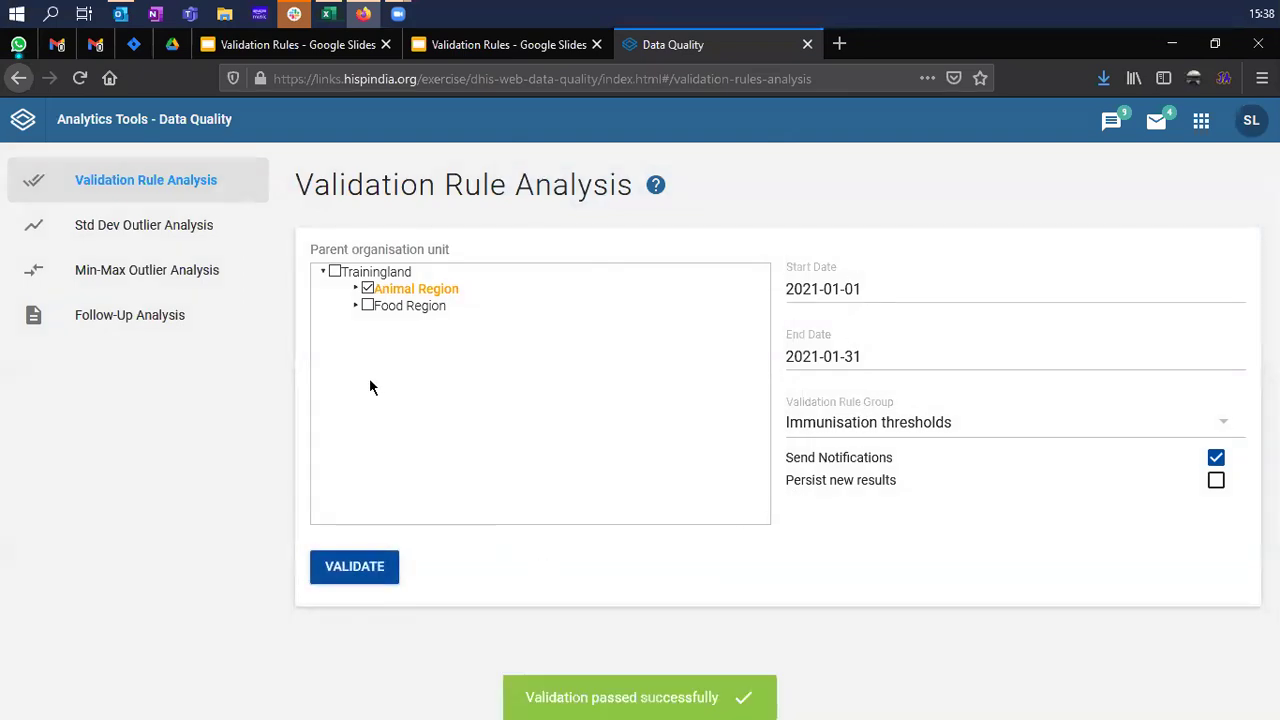
Validate the whole of Trainingland and repeat the validation with the start date set to 2020-12-01.
click(399, 273)
click(390, 566)
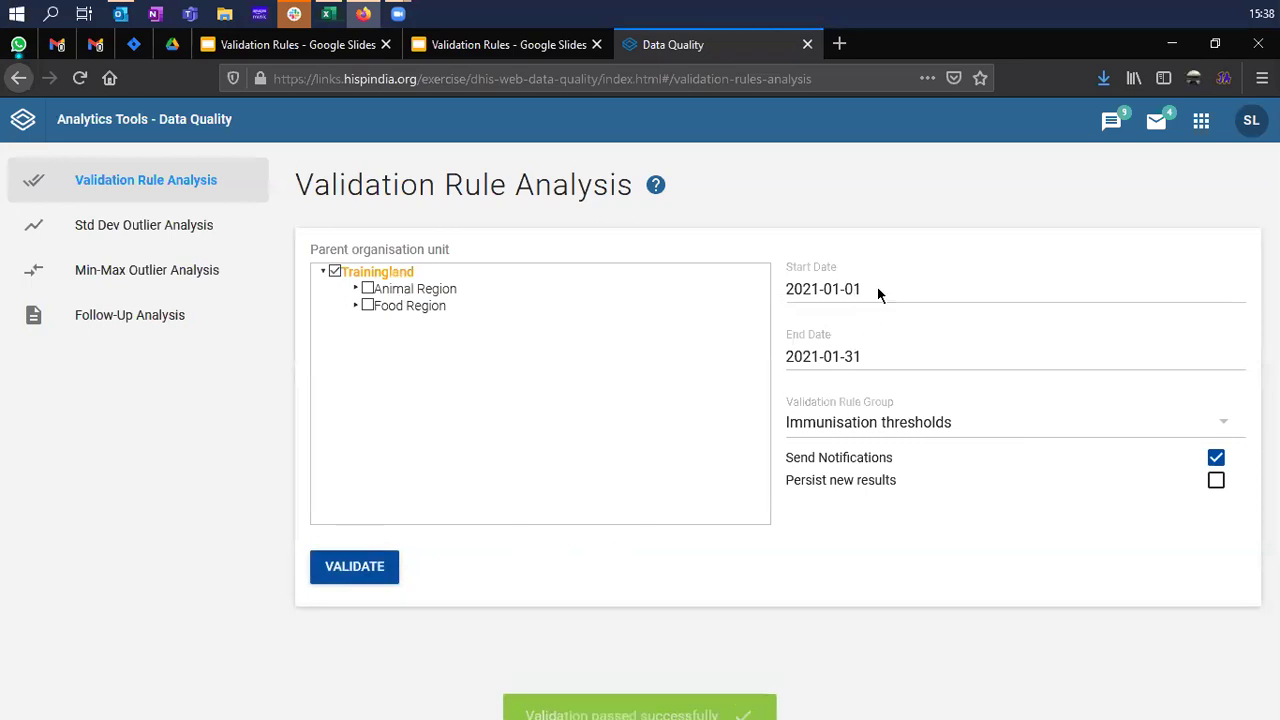
click(880, 290)
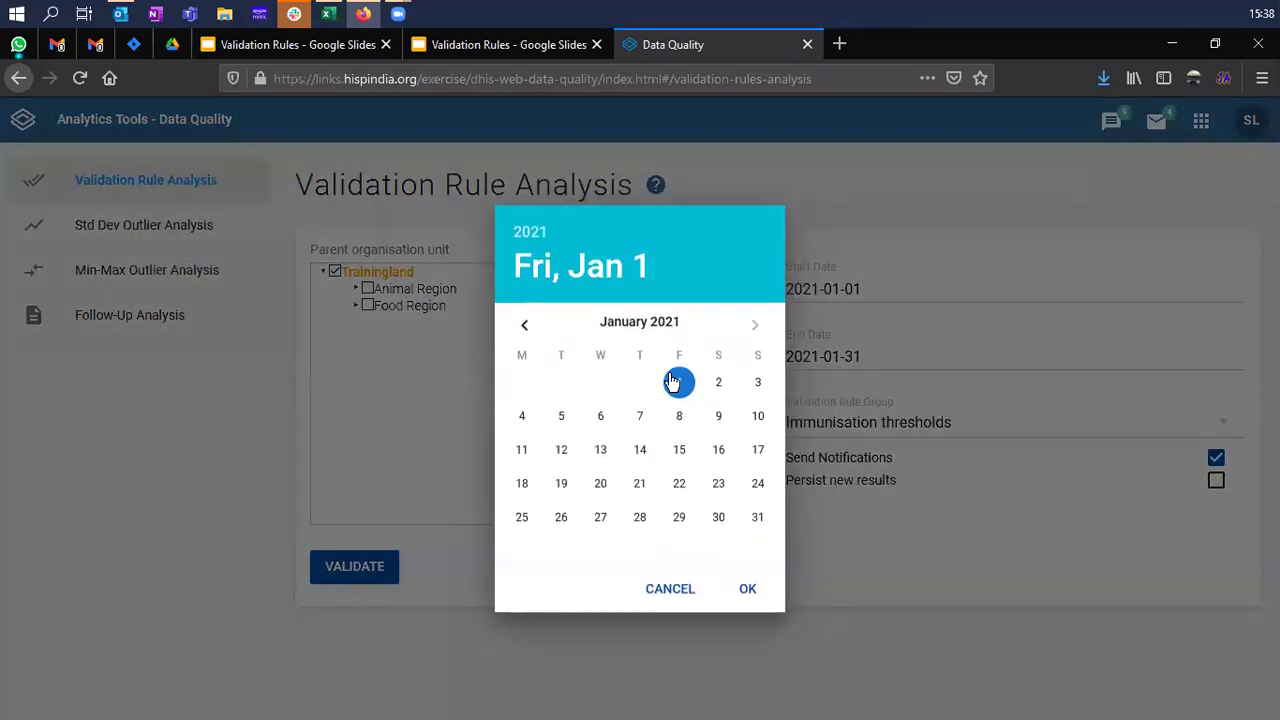
click(523, 328)
click(560, 388)
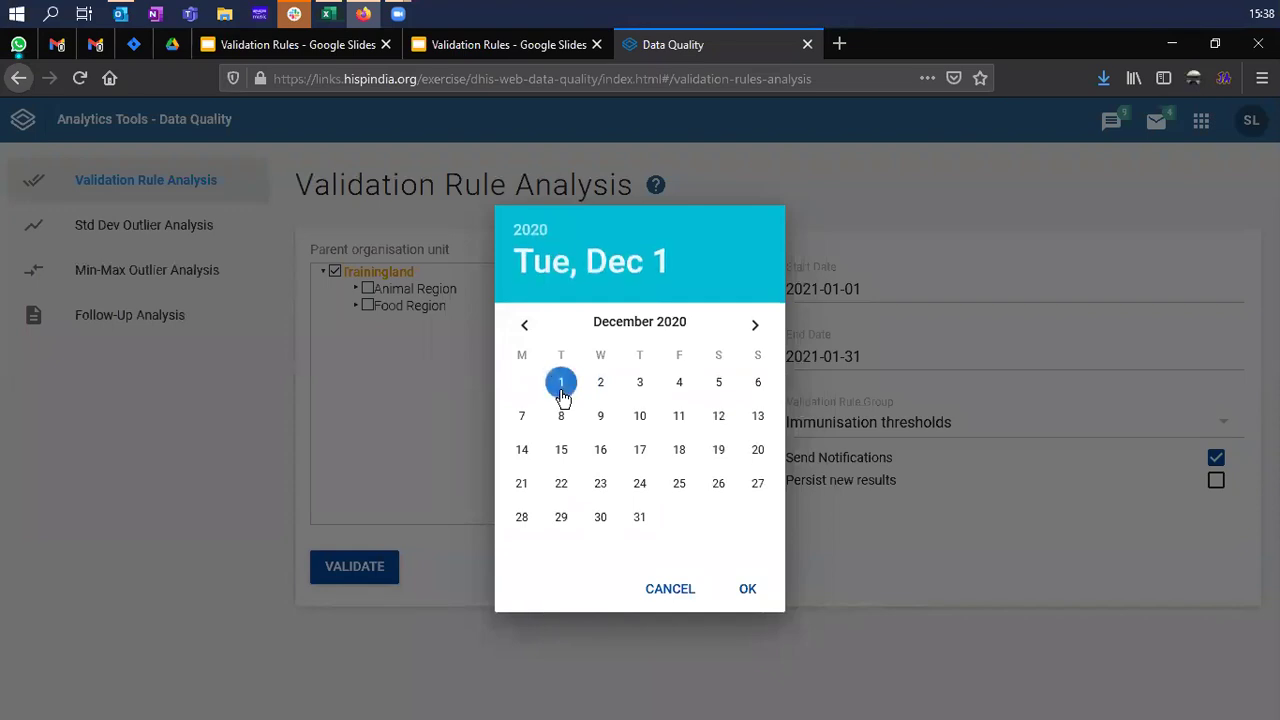
click(750, 592)
click(394, 569)
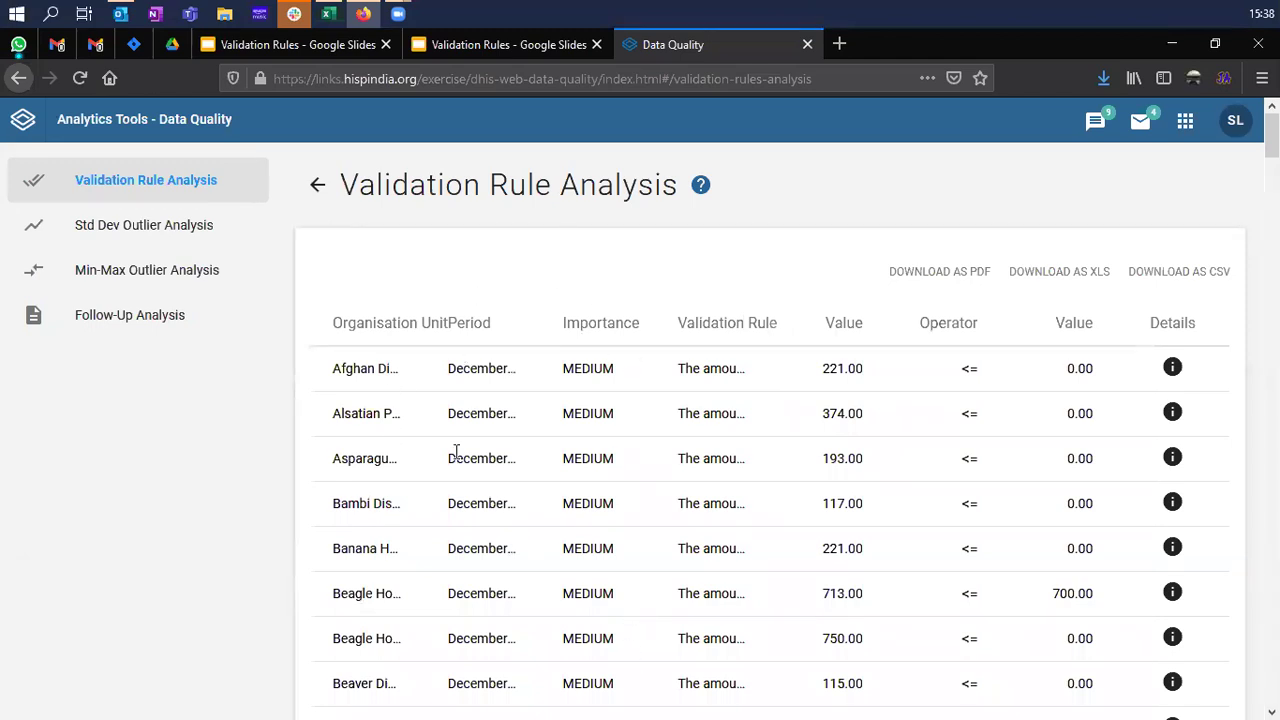
Examine the list of validation violations, comparing the two values for each organisation unit.
scroll(456, 452, down, 2)
scroll(480, 445, up, 2)
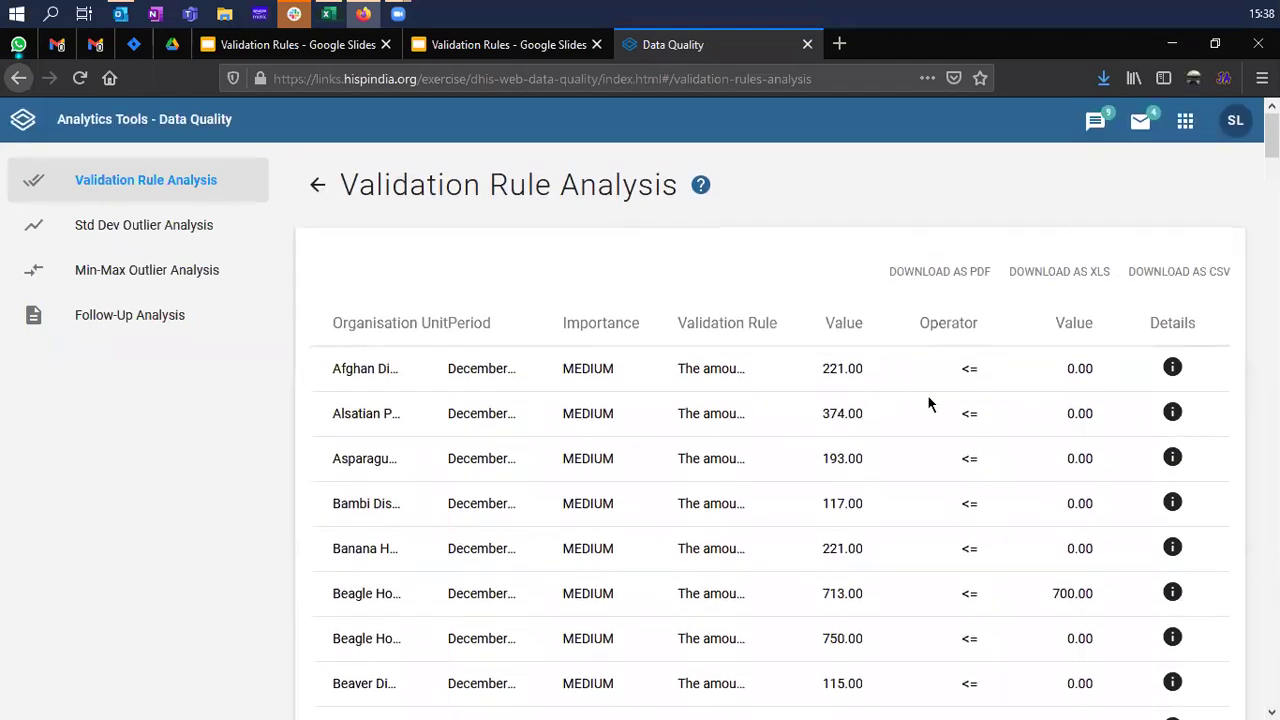
scroll(927, 428, down, 1)
scroll(846, 481, up, 1)
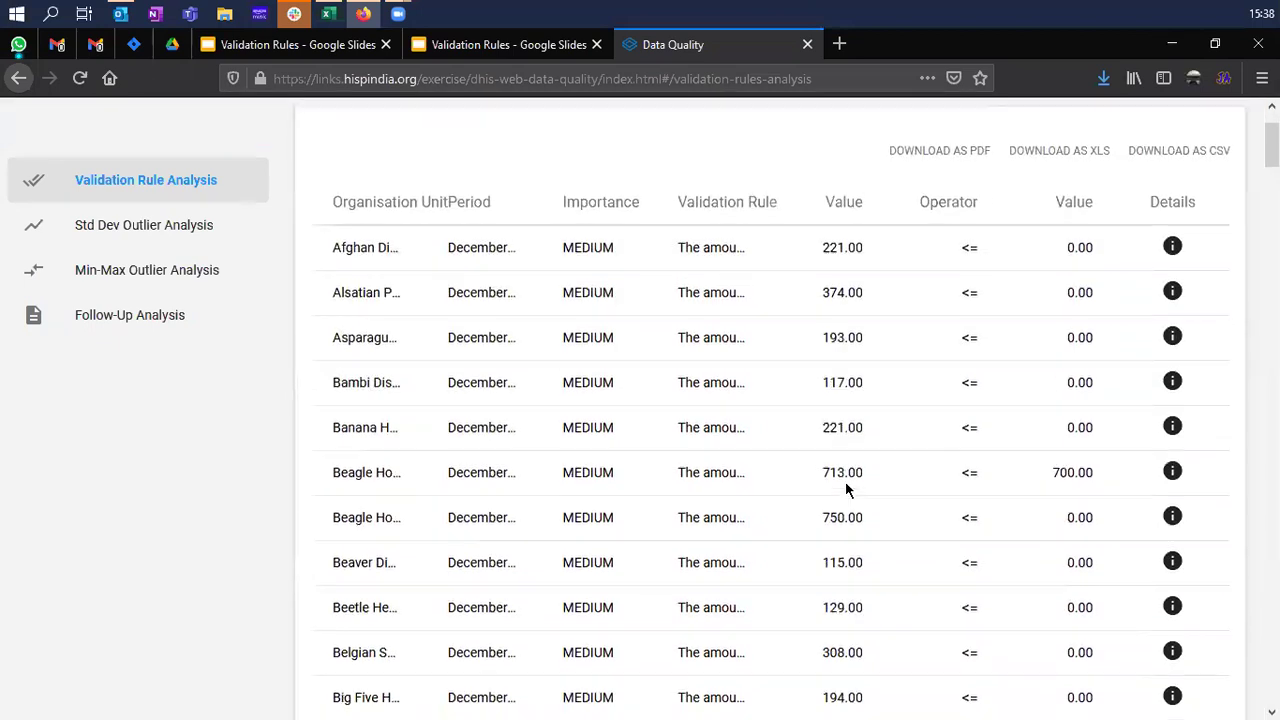
scroll(845, 481, down, 4)
scroll(849, 495, down, 2)
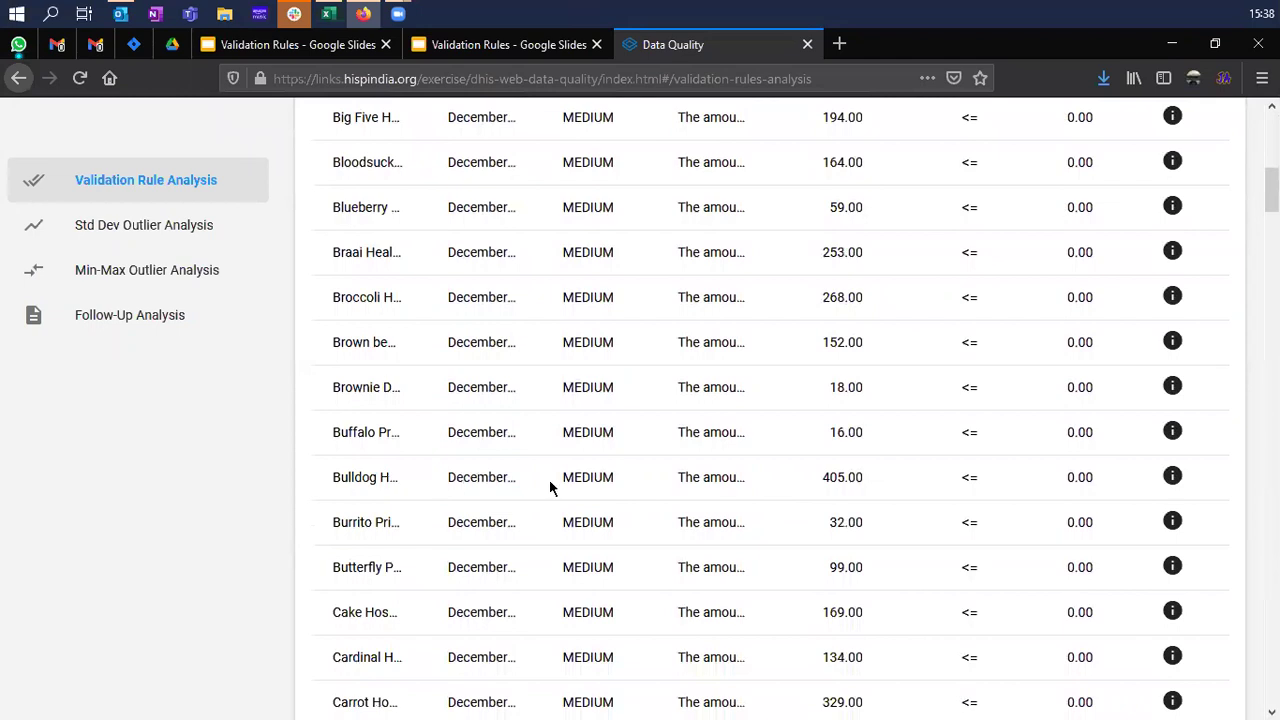
scroll(549, 479, up, 5)
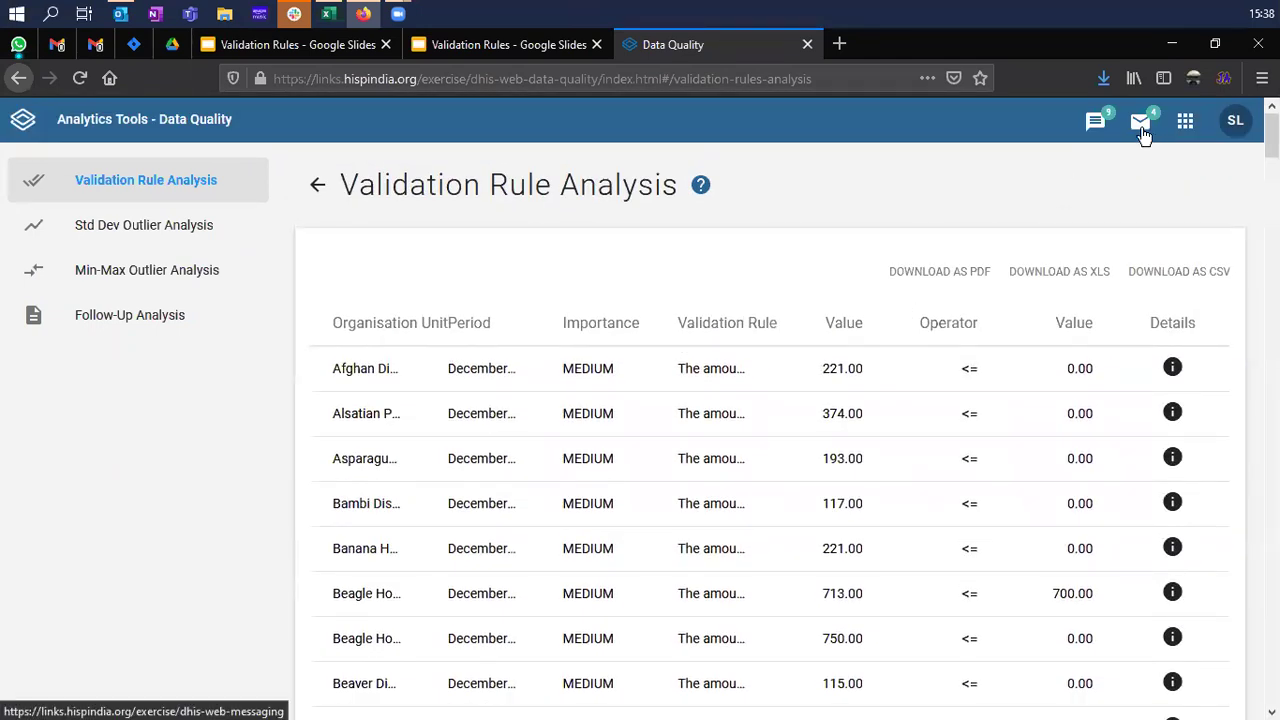
Switch to the Messaging app and open the newest validation violations message.
click(1141, 123)
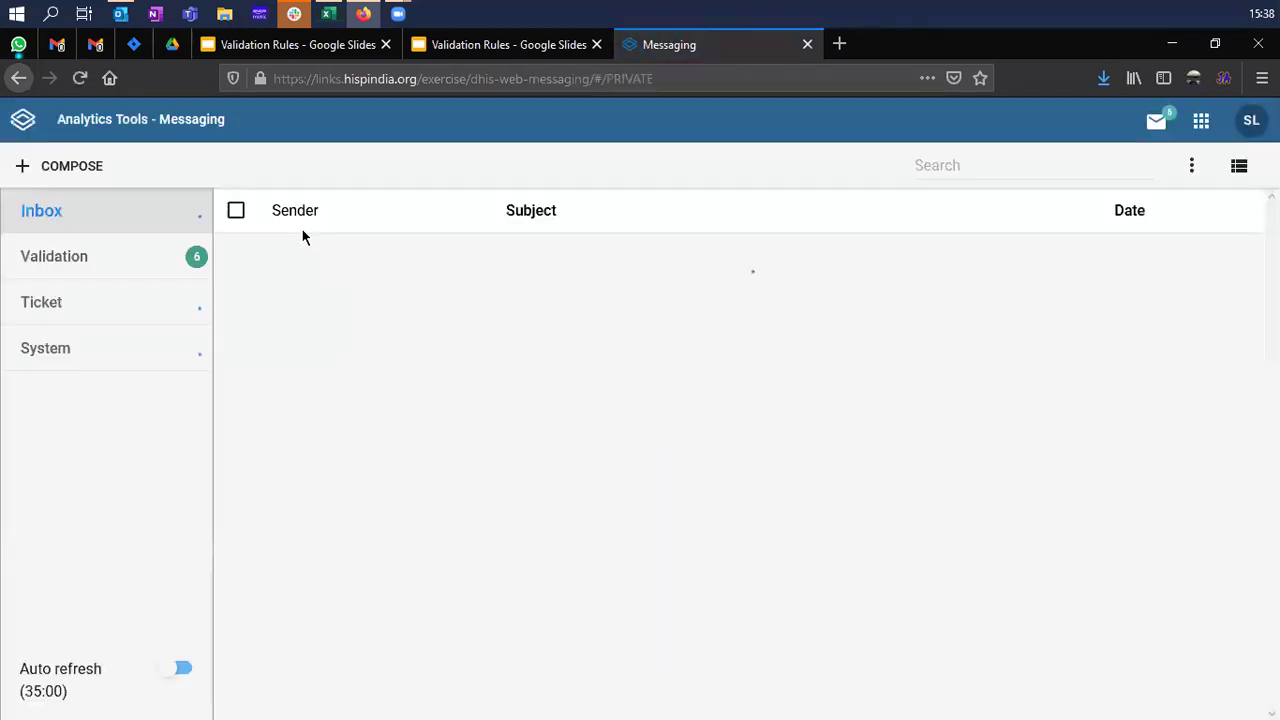
click(104, 256)
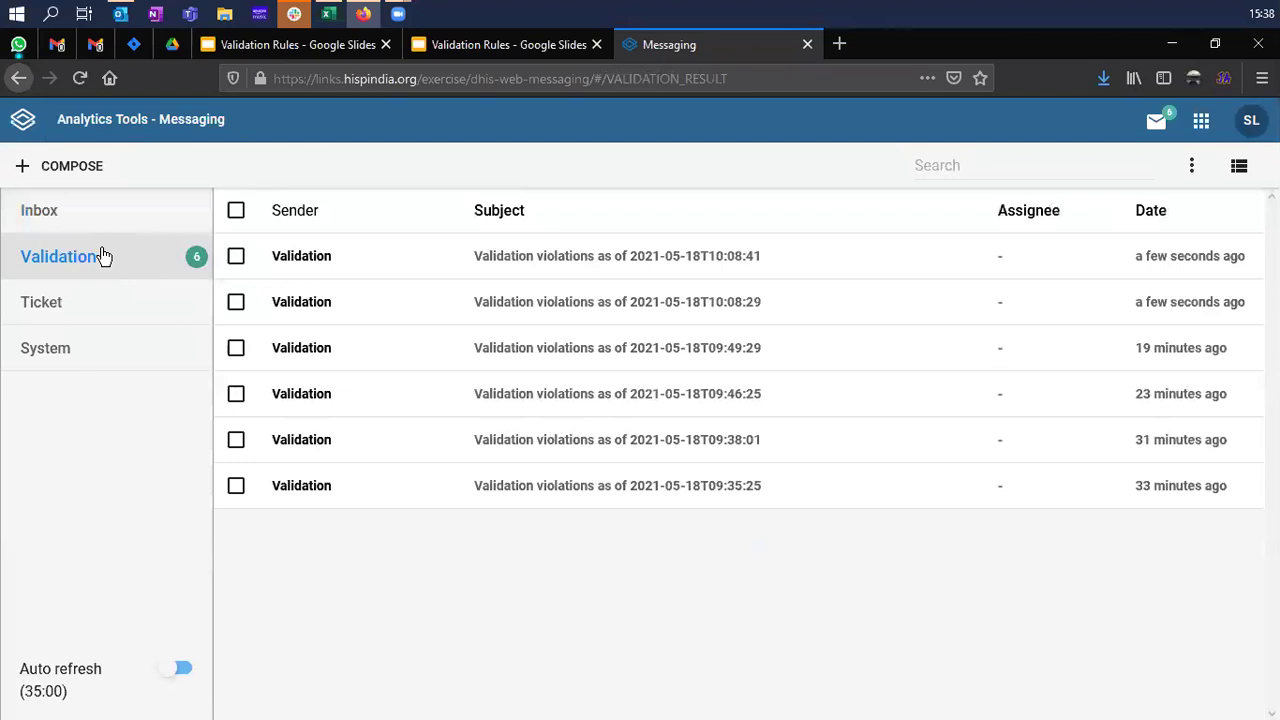
click(514, 269)
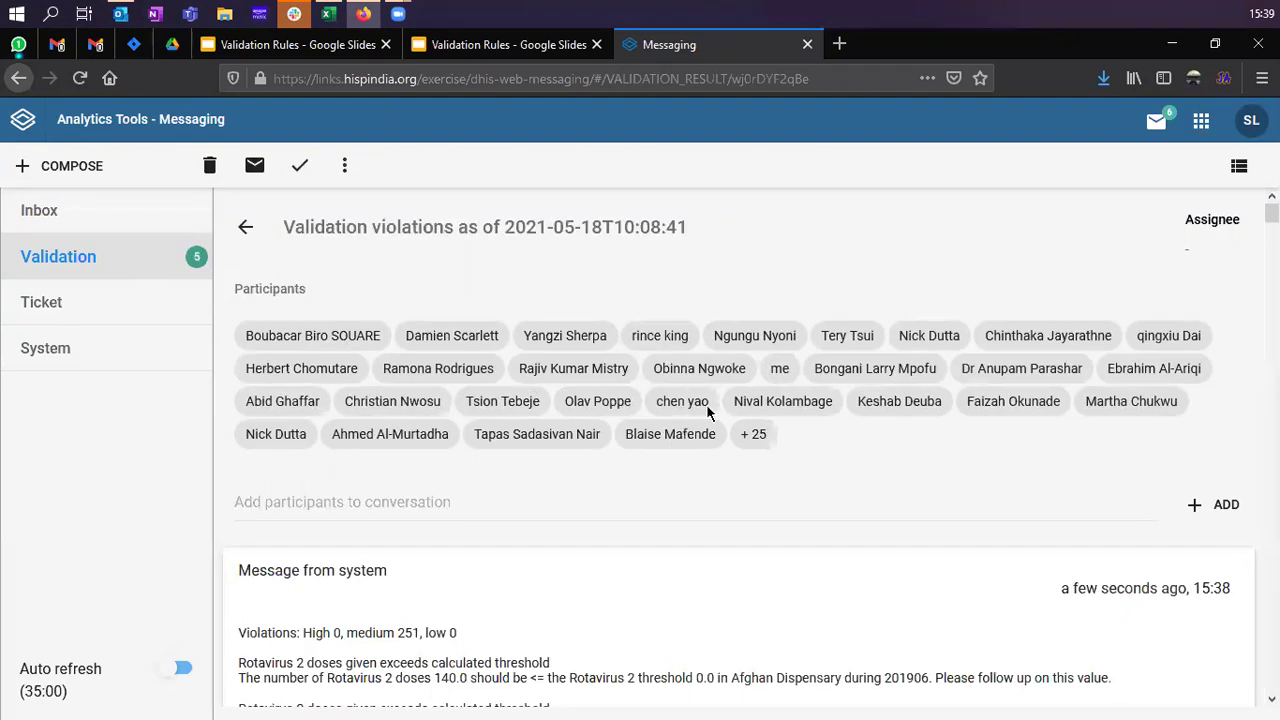
Read through the Rotavirus 2 threshold violations listed in the system message and check how the message template was filled in.
scroll(708, 400, down, 2)
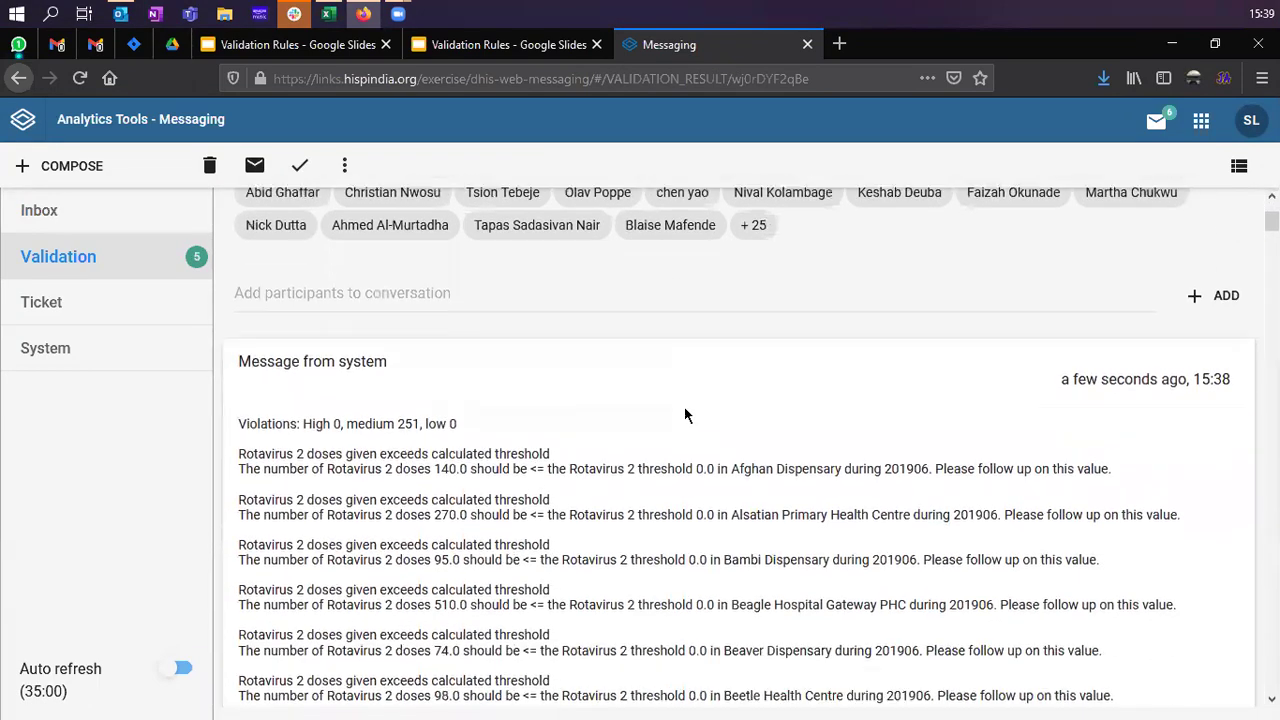
scroll(685, 415, down, 1)
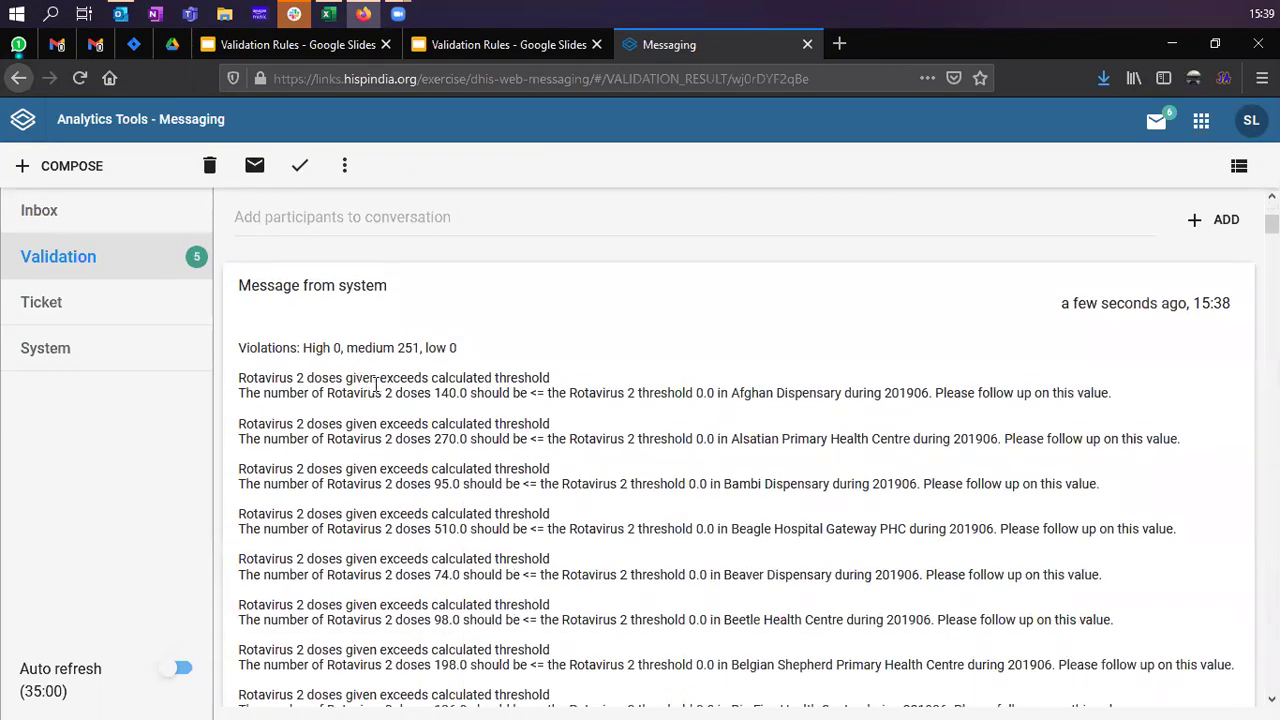
scroll(381, 390, down, 1)
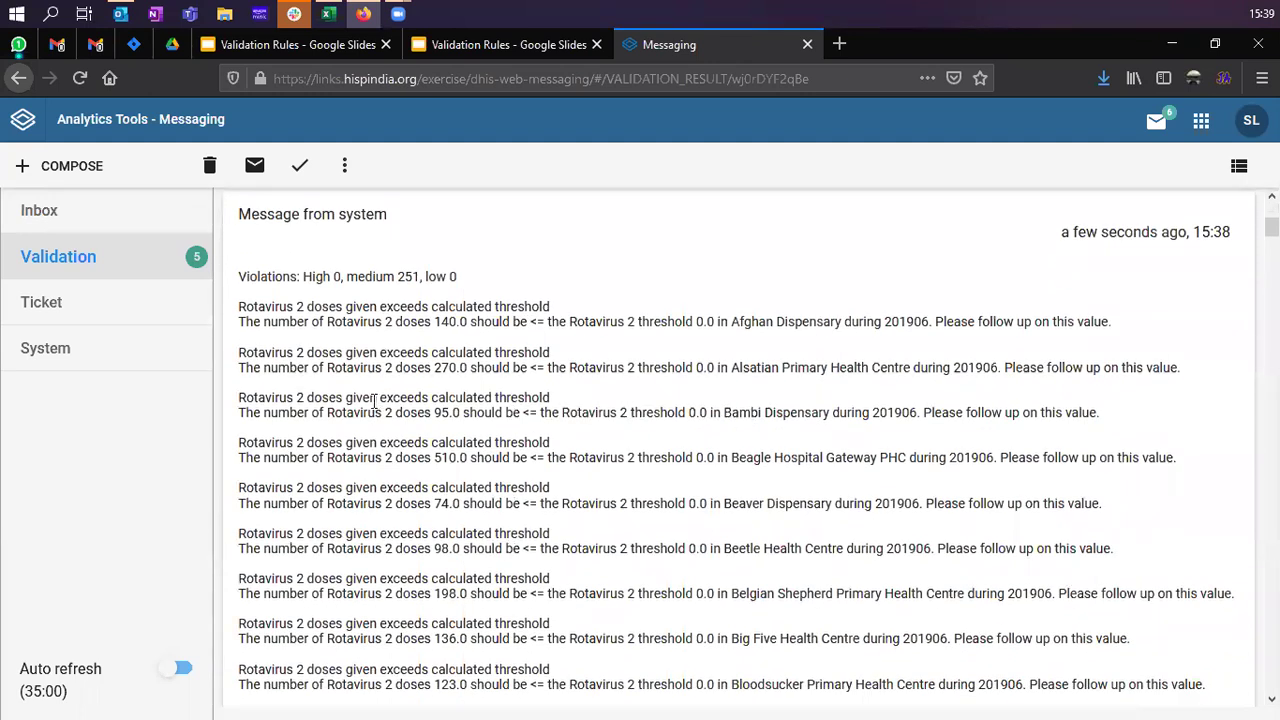
scroll(480, 417, down, 7)
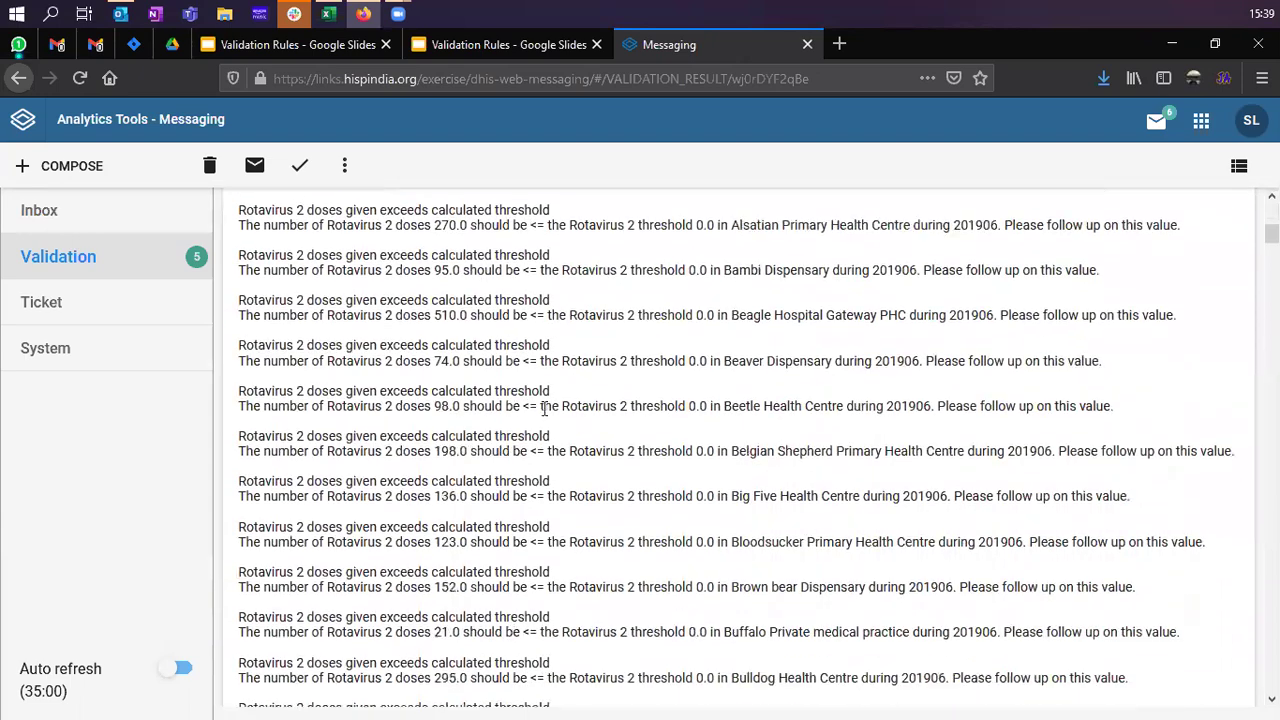
scroll(548, 420, down, 2)
scroll(552, 428, up, 8)
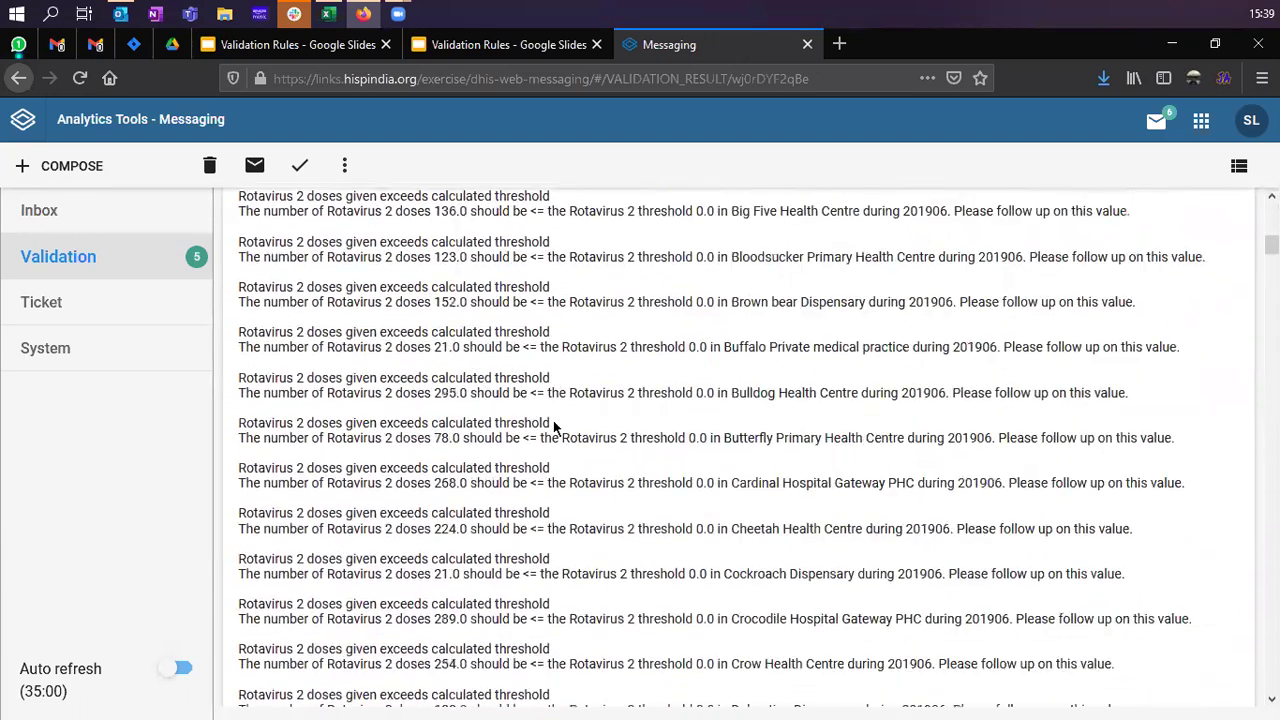
Scan the repeated Rotavirus 2 entries in the validation message, from the June 2019 facilities through to the October 2019 ones.
scroll(557, 428, up, 2)
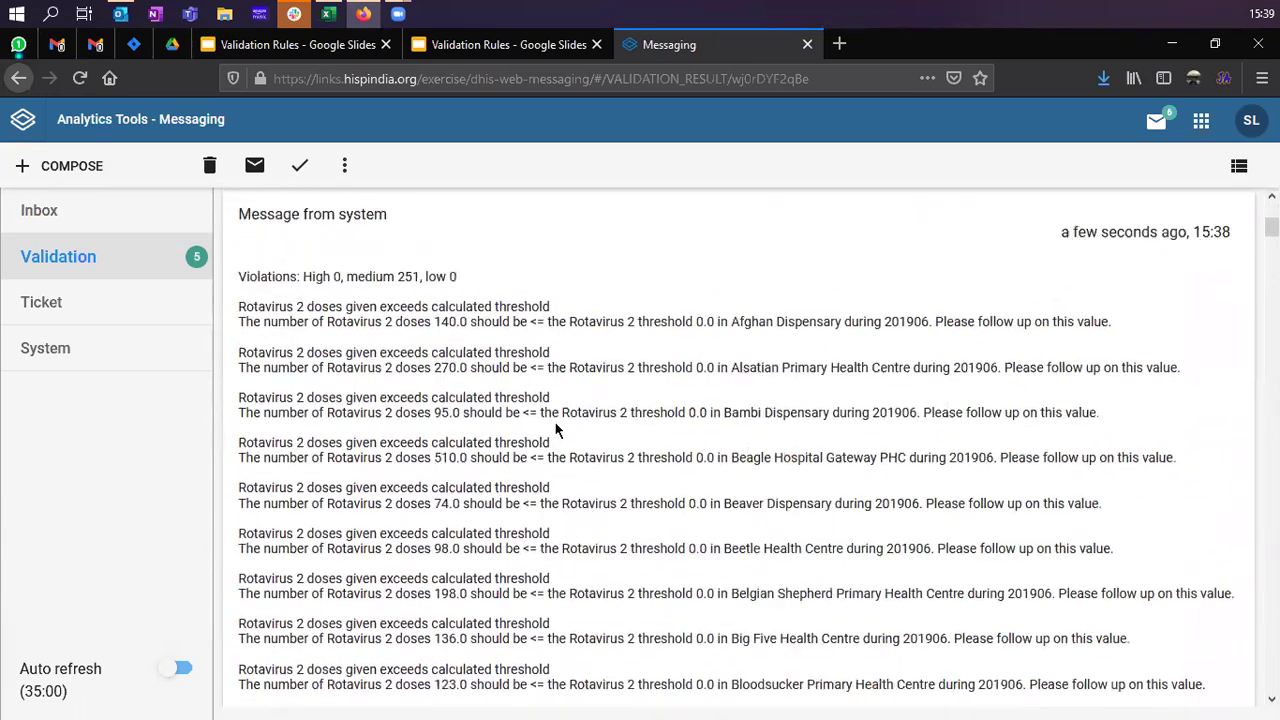
scroll(560, 437, down, 7)
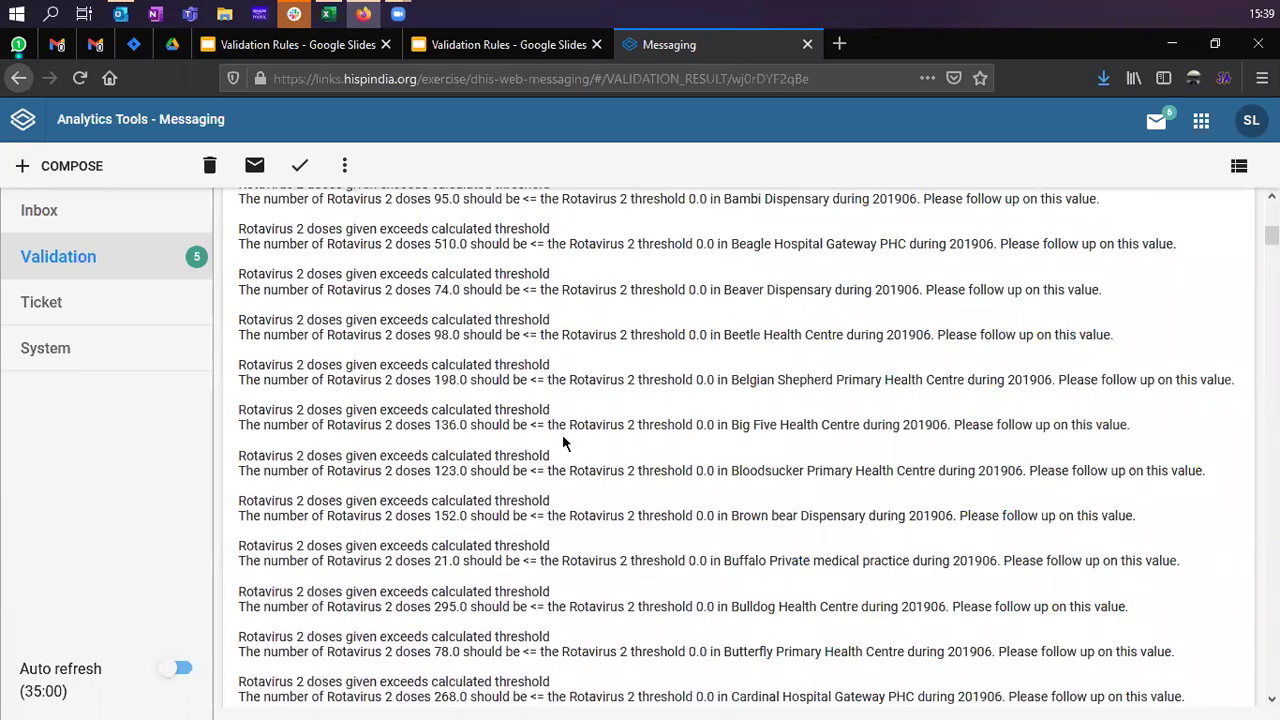
scroll(551, 434, up, 3)
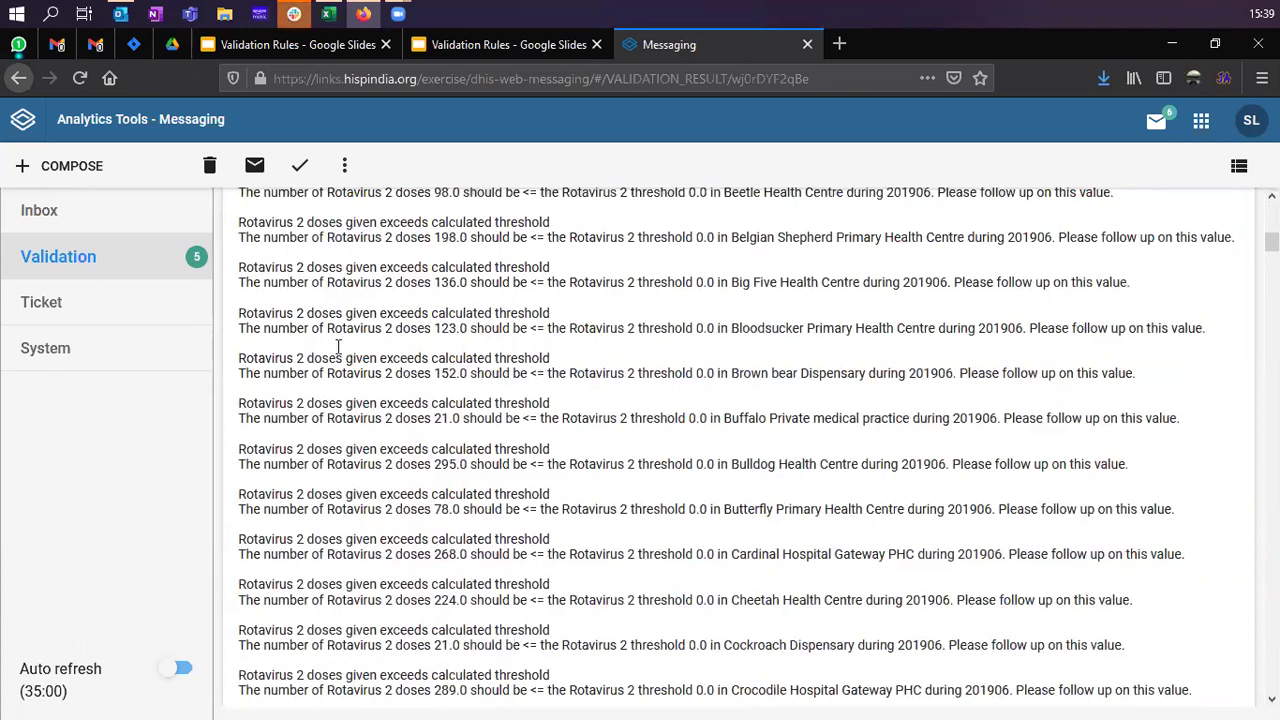
scroll(330, 370, up, 1)
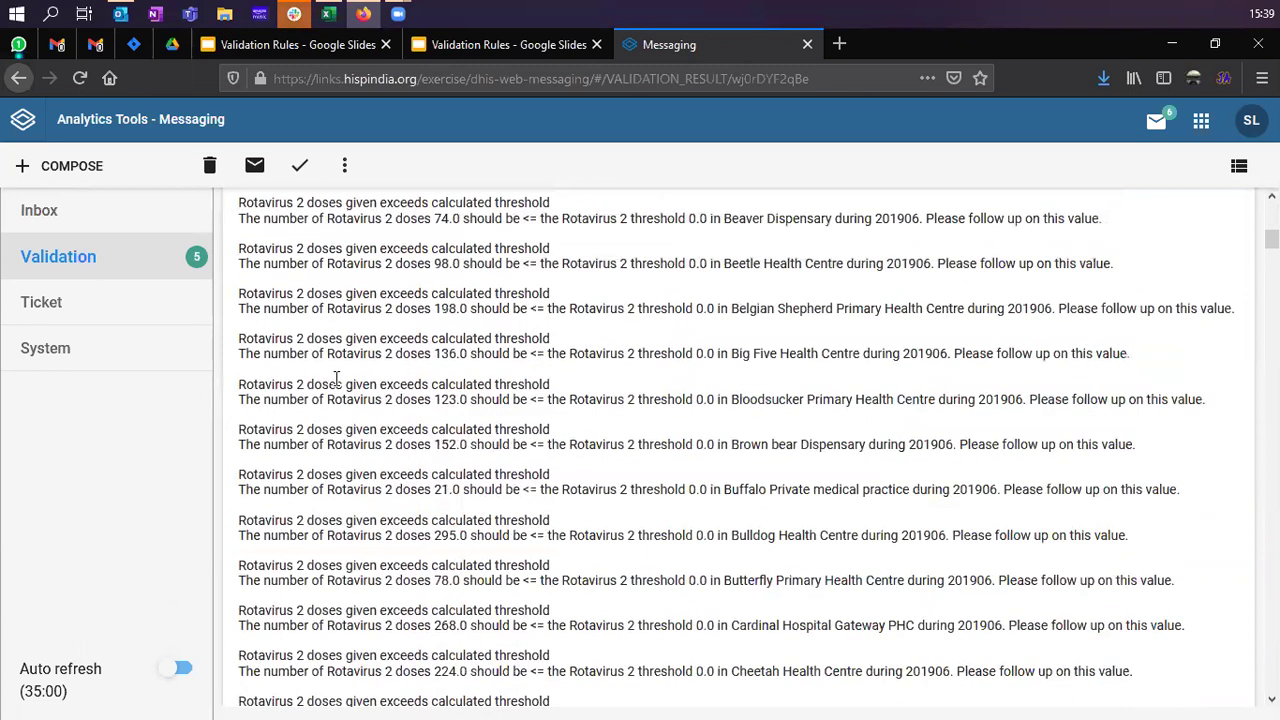
scroll(390, 420, up, 3)
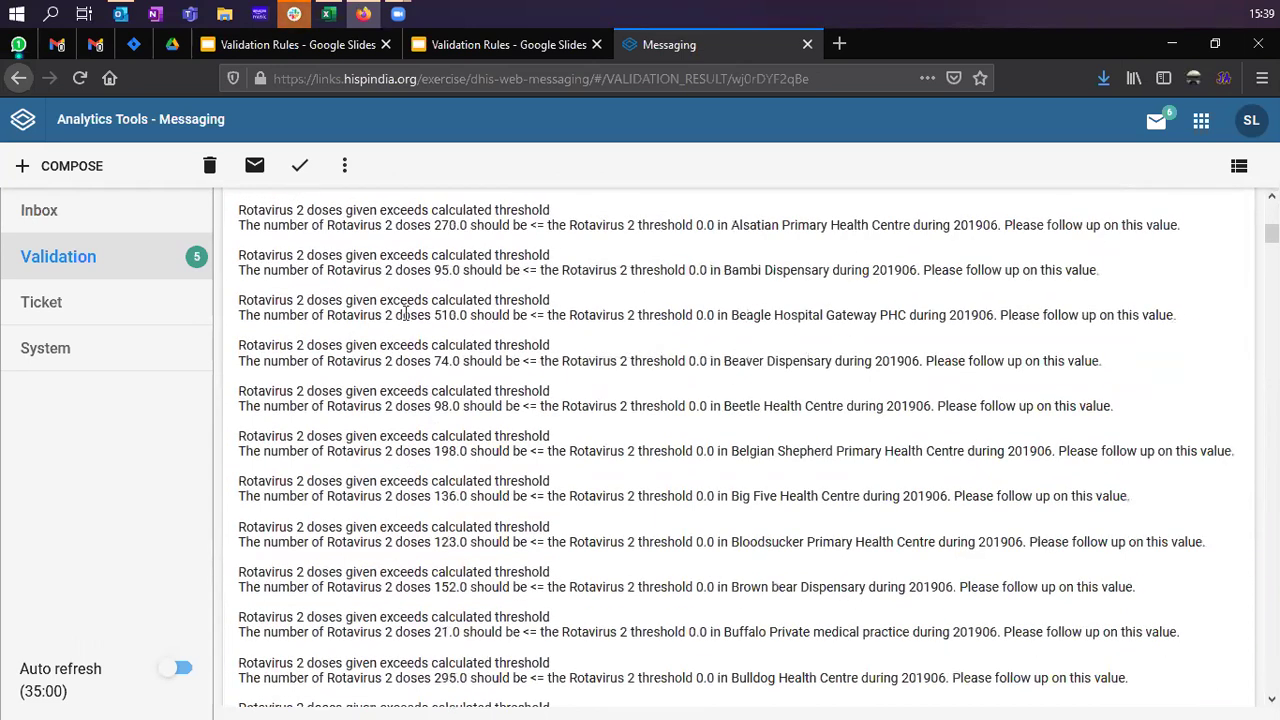
drag(240, 299, 838, 347)
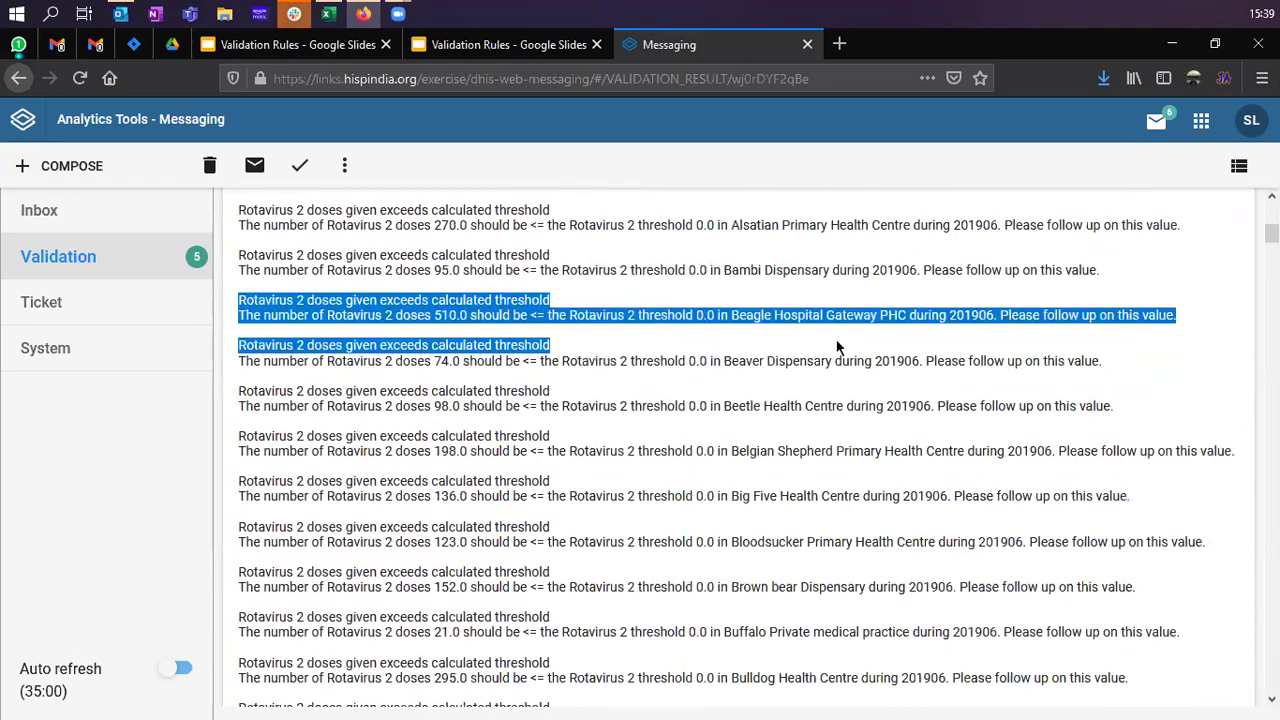
scroll(831, 357, down, 10)
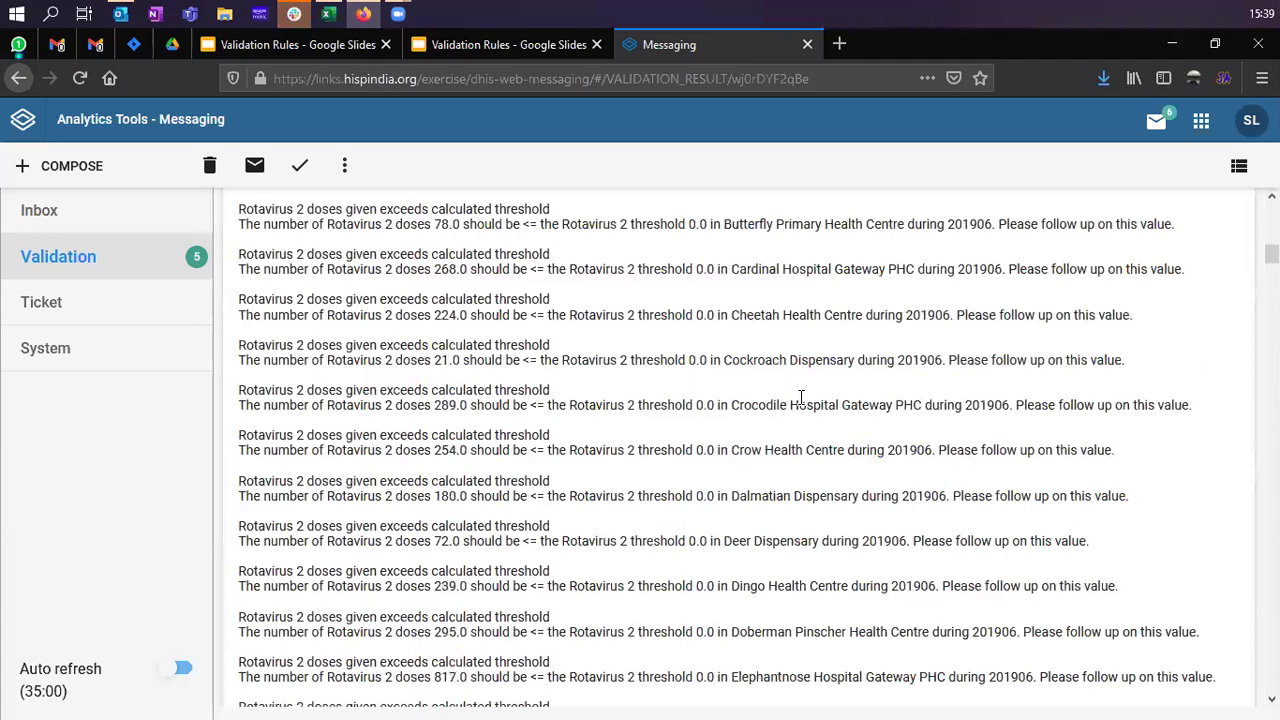
scroll(803, 405, down, 20)
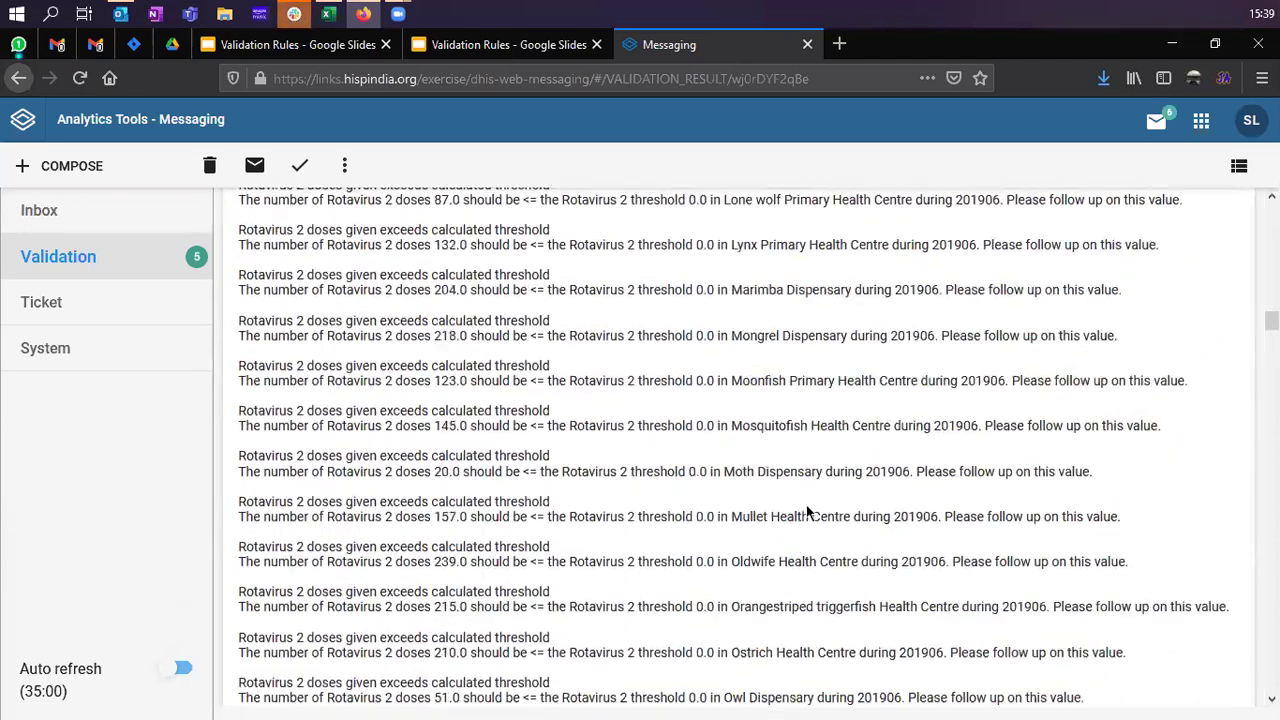
scroll(800, 510, down, 8)
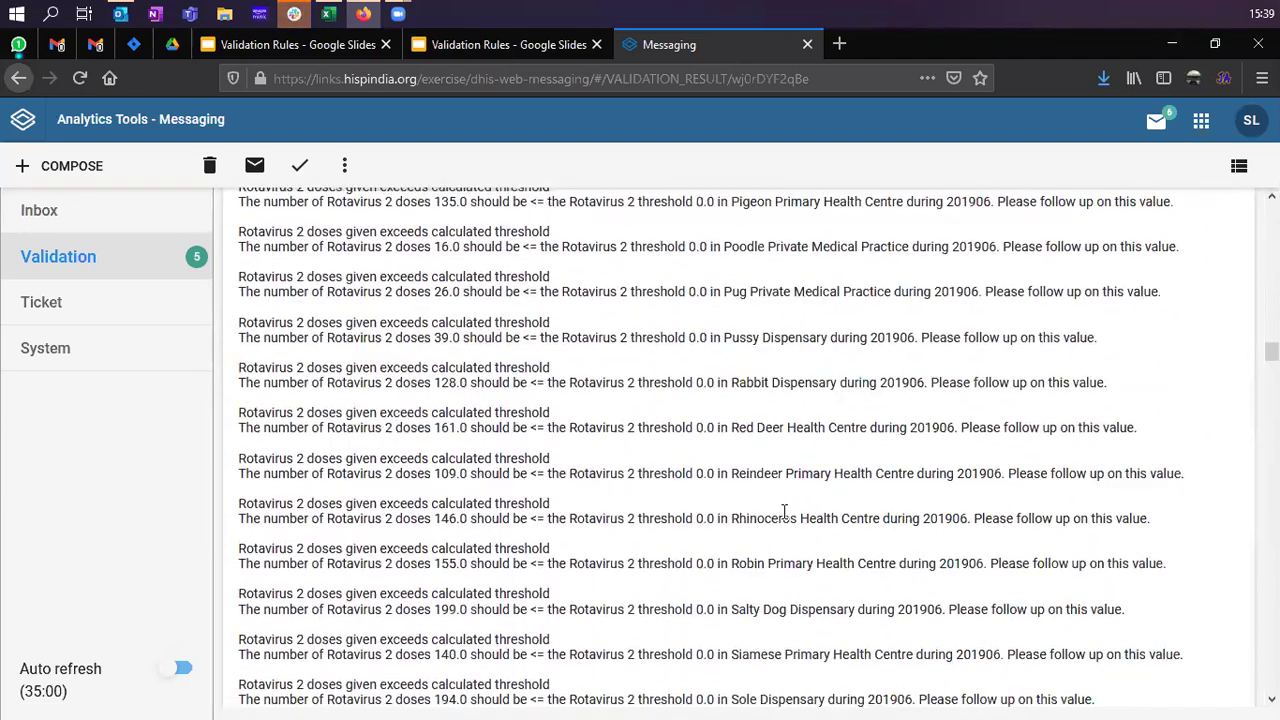
scroll(783, 523, down, 15)
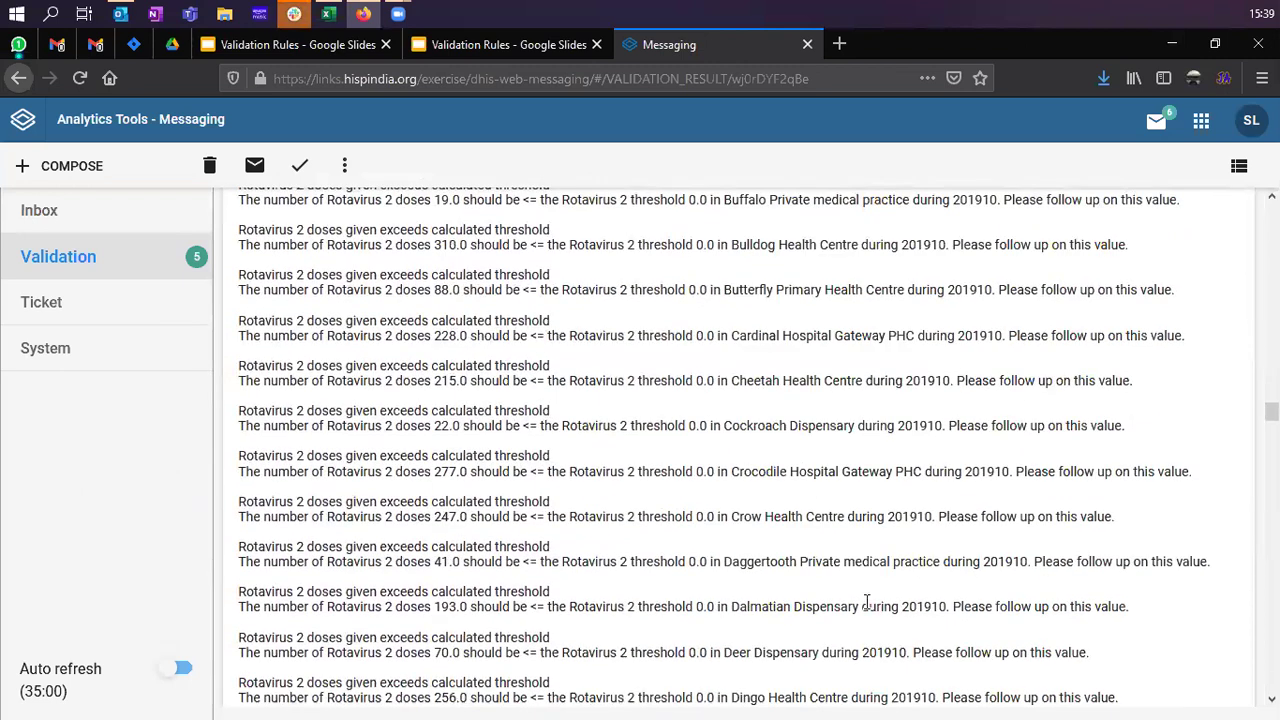
Search the message for 70 and examine the Deer Dispensary entry's dose count, threshold value and period.
key(ctrl+f)
text(700)
key(BackSpace)
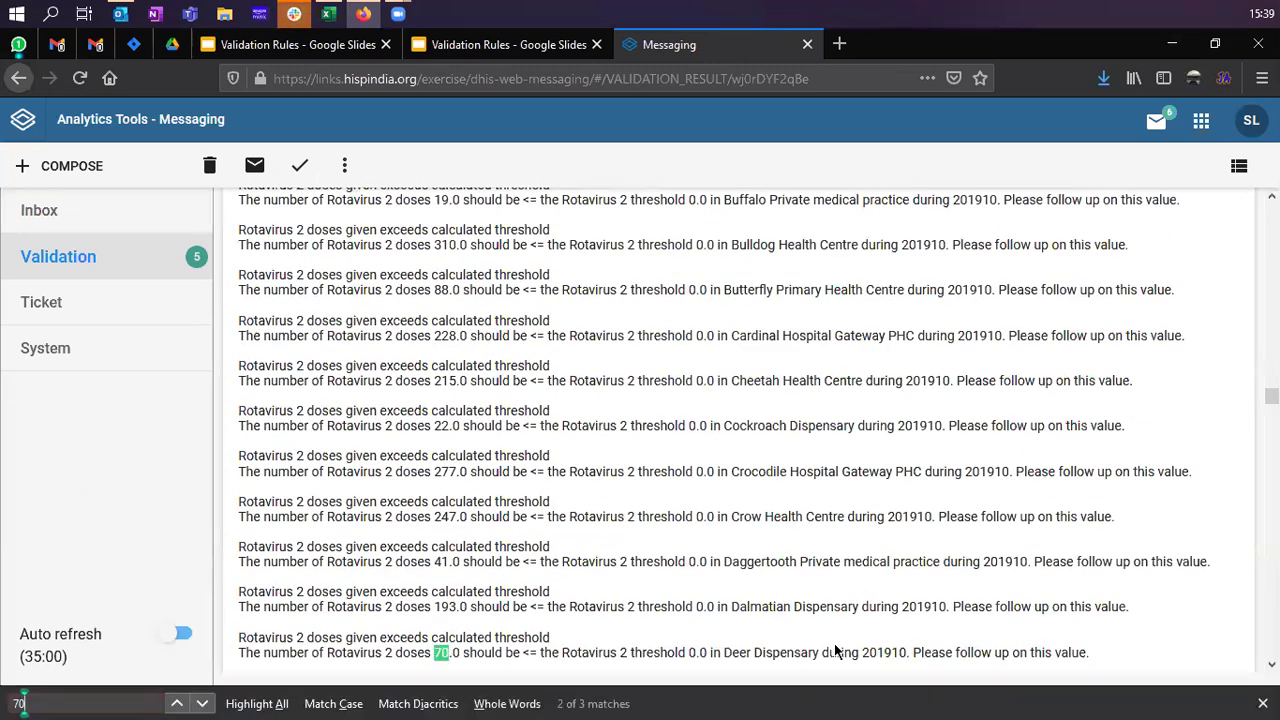
scroll(670, 565, down, 1)
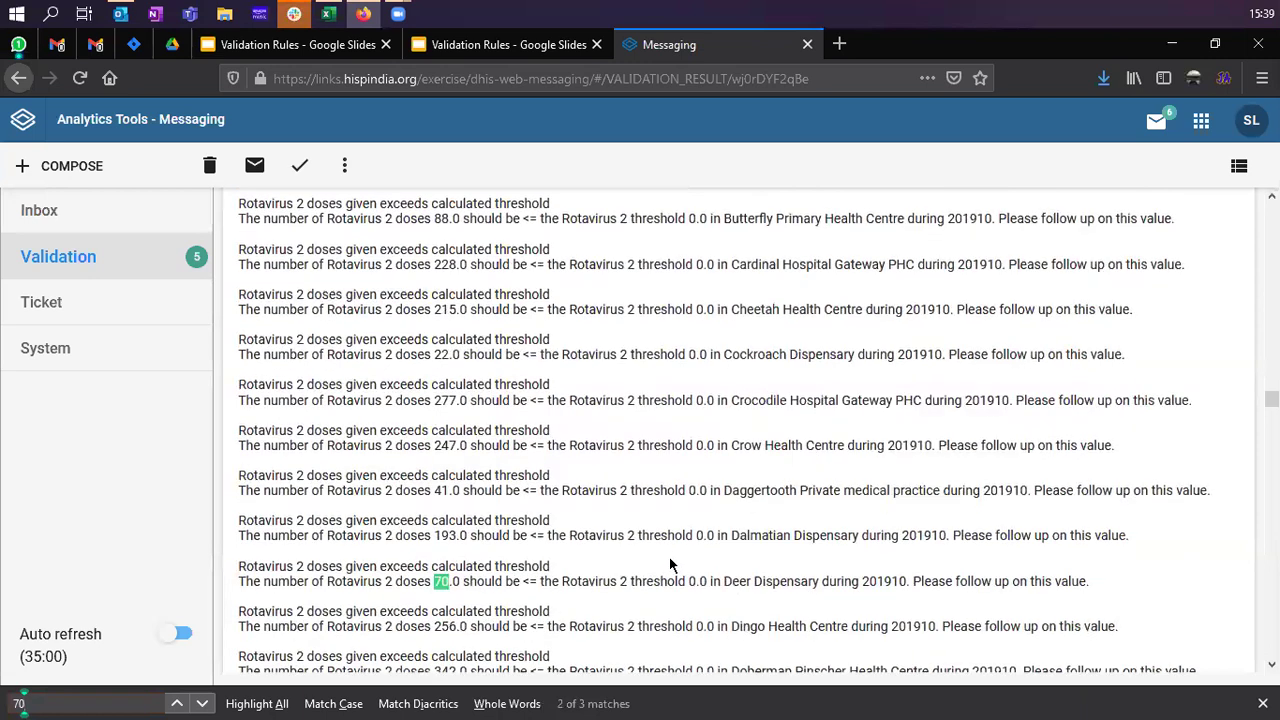
click(454, 582)
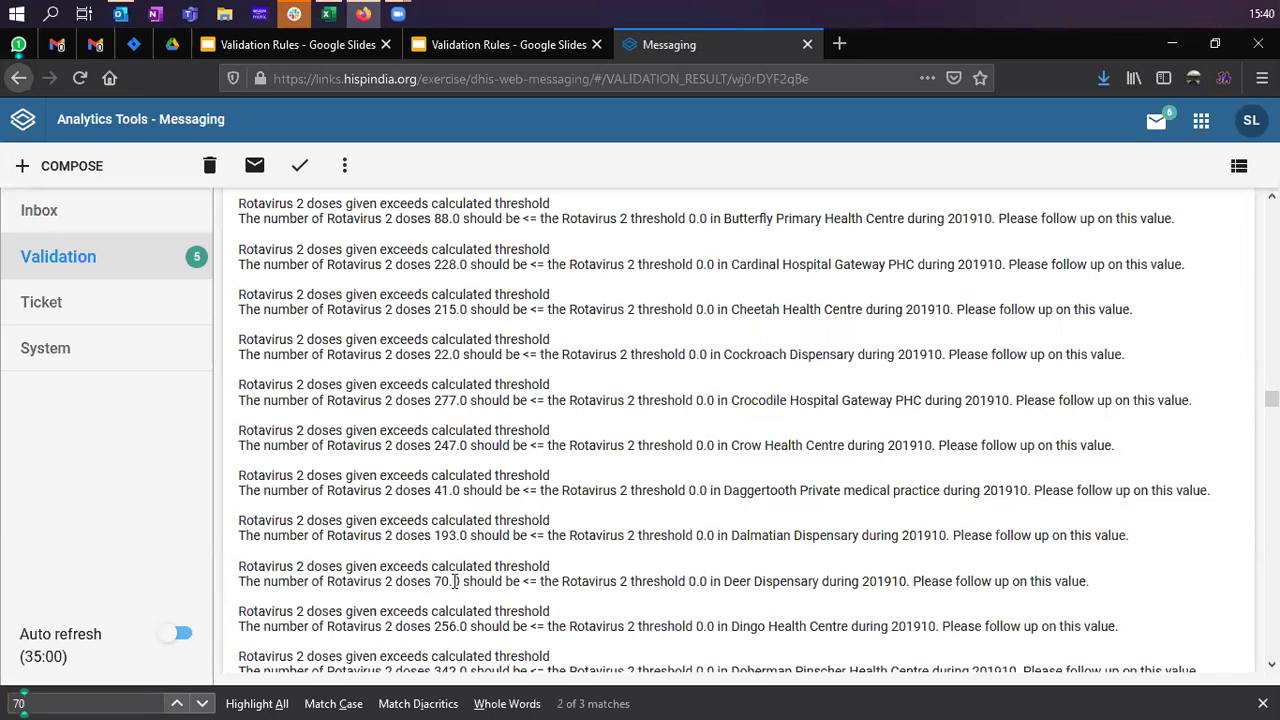
double_click(438, 581)
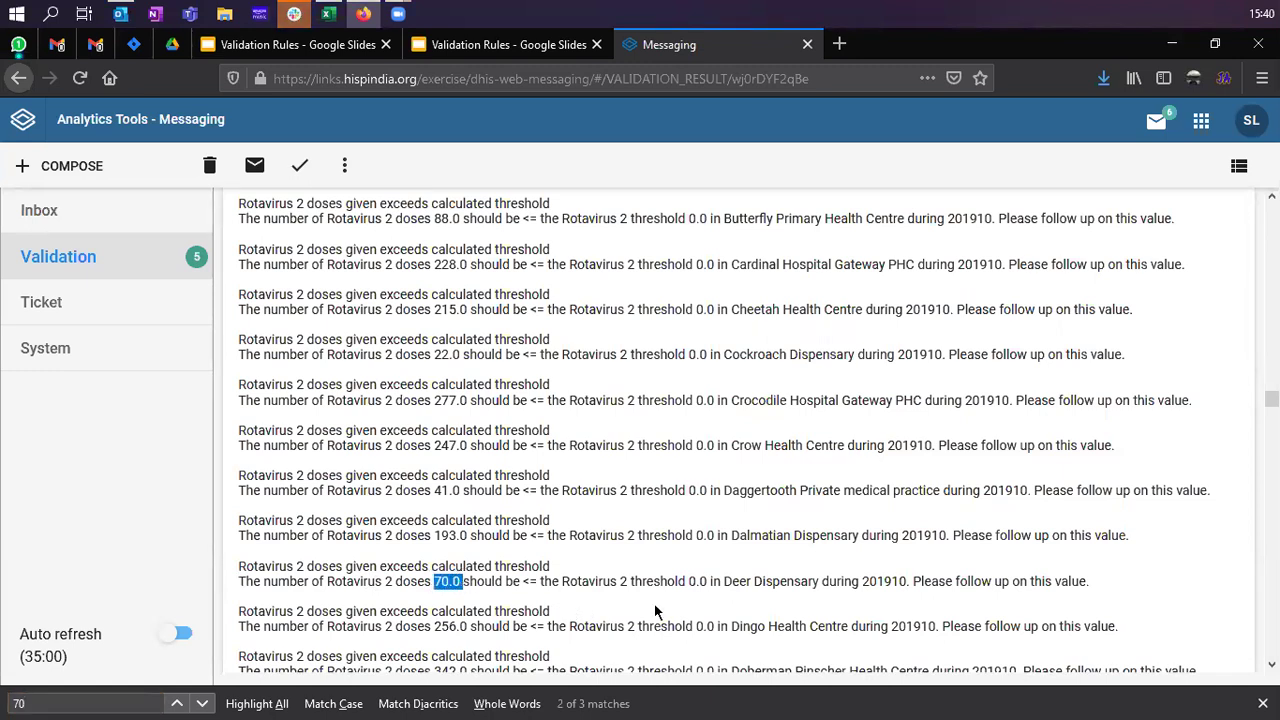
double_click(693, 581)
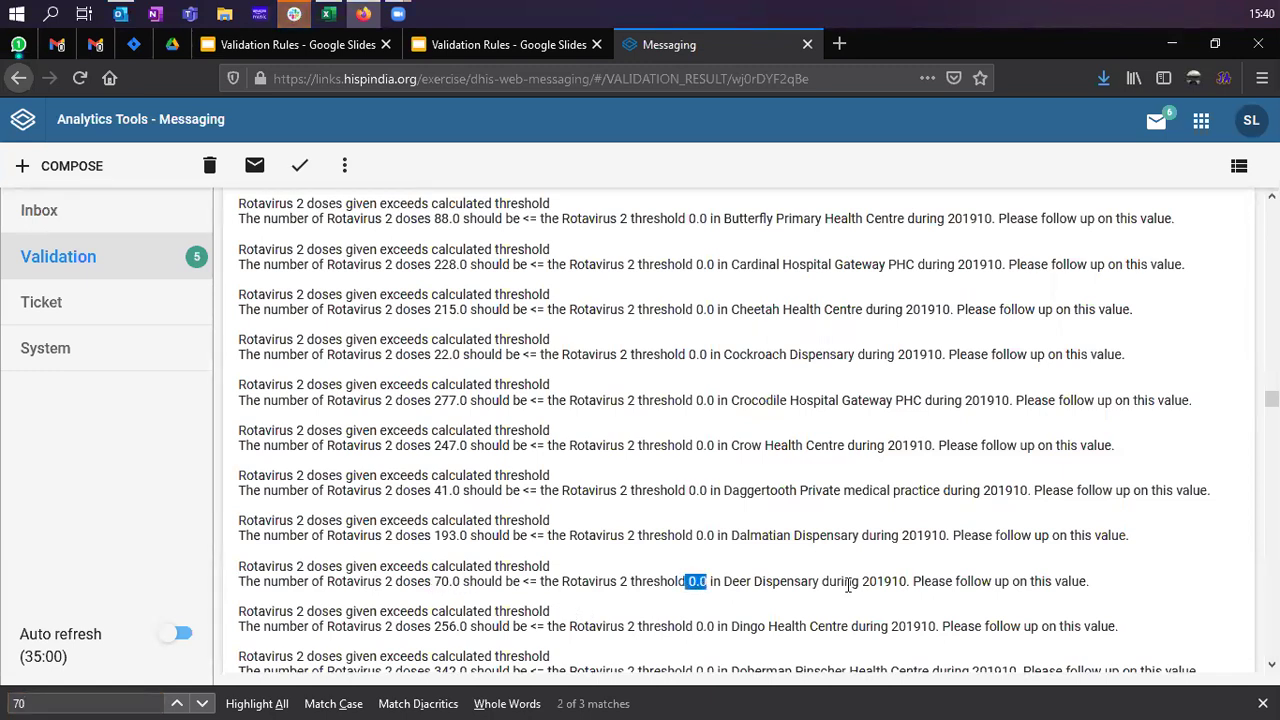
drag(724, 581, 905, 578)
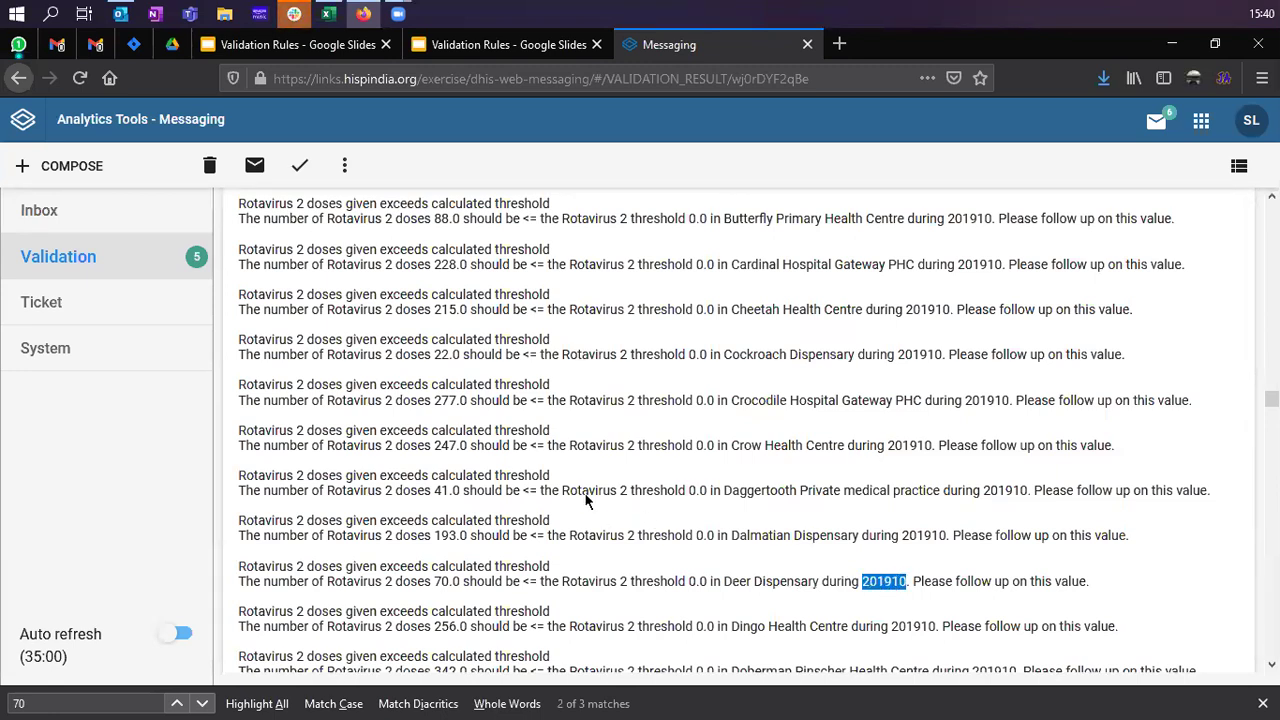
Return to the start of the validation message and review its title, participants and violation summary.
scroll(628, 362, down, 5)
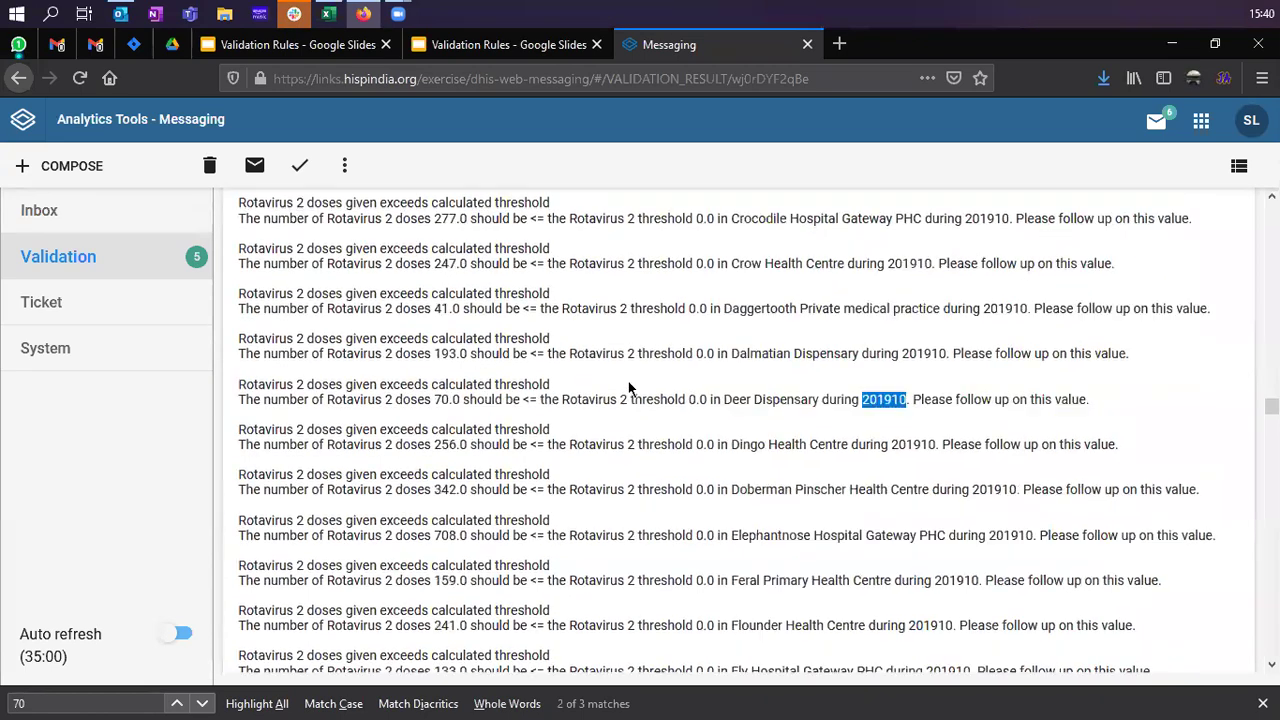
scroll(603, 454, up, 20)
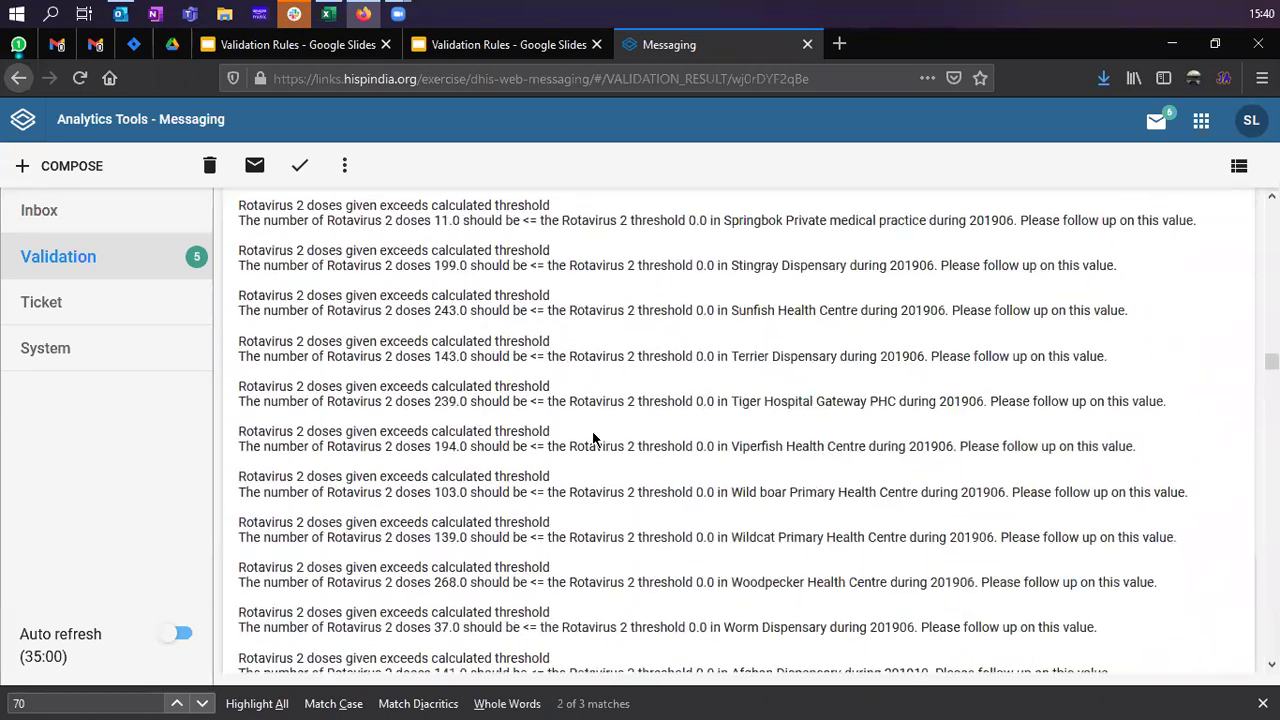
scroll(590, 428, up, 20)
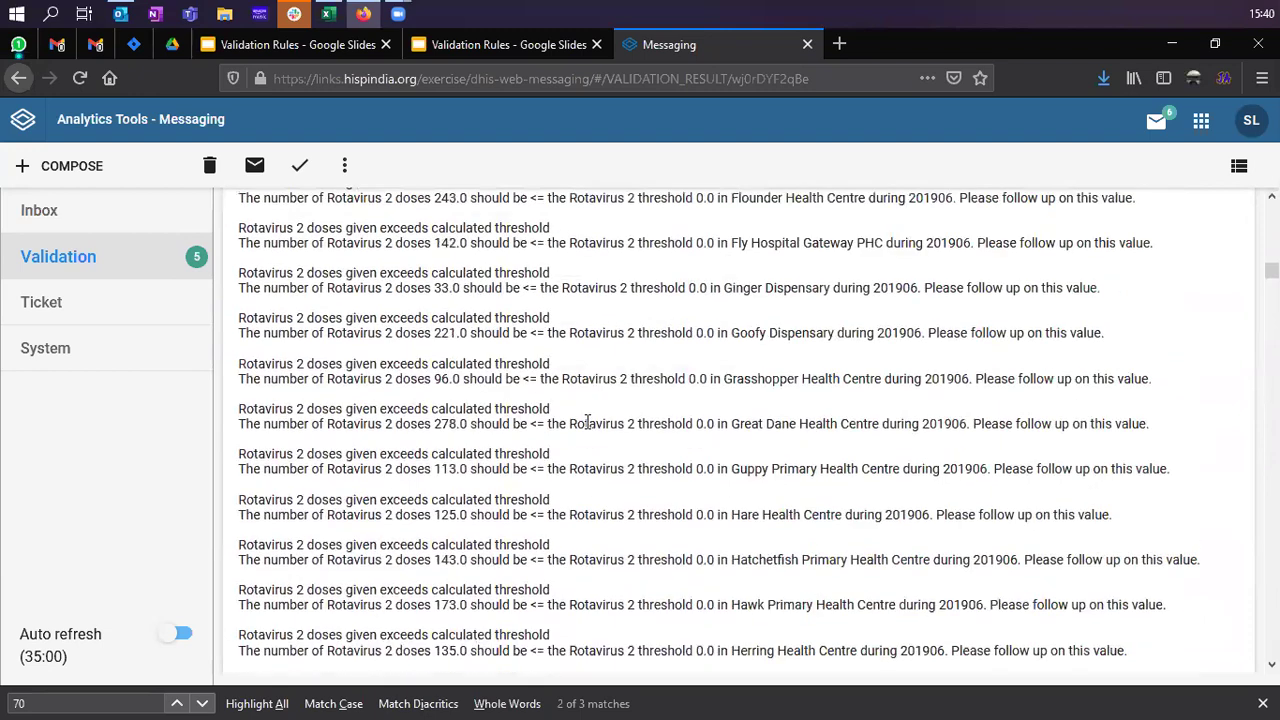
scroll(590, 422, up, 15)
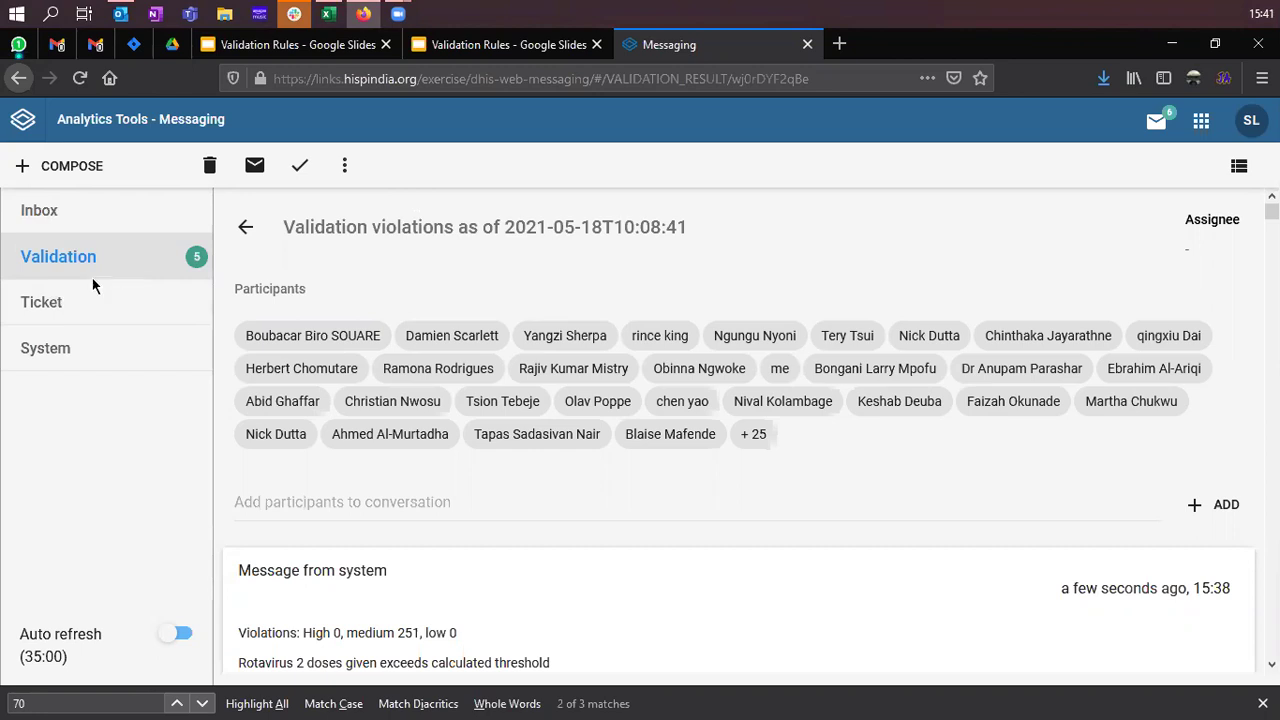
scroll(331, 432, down, 5)
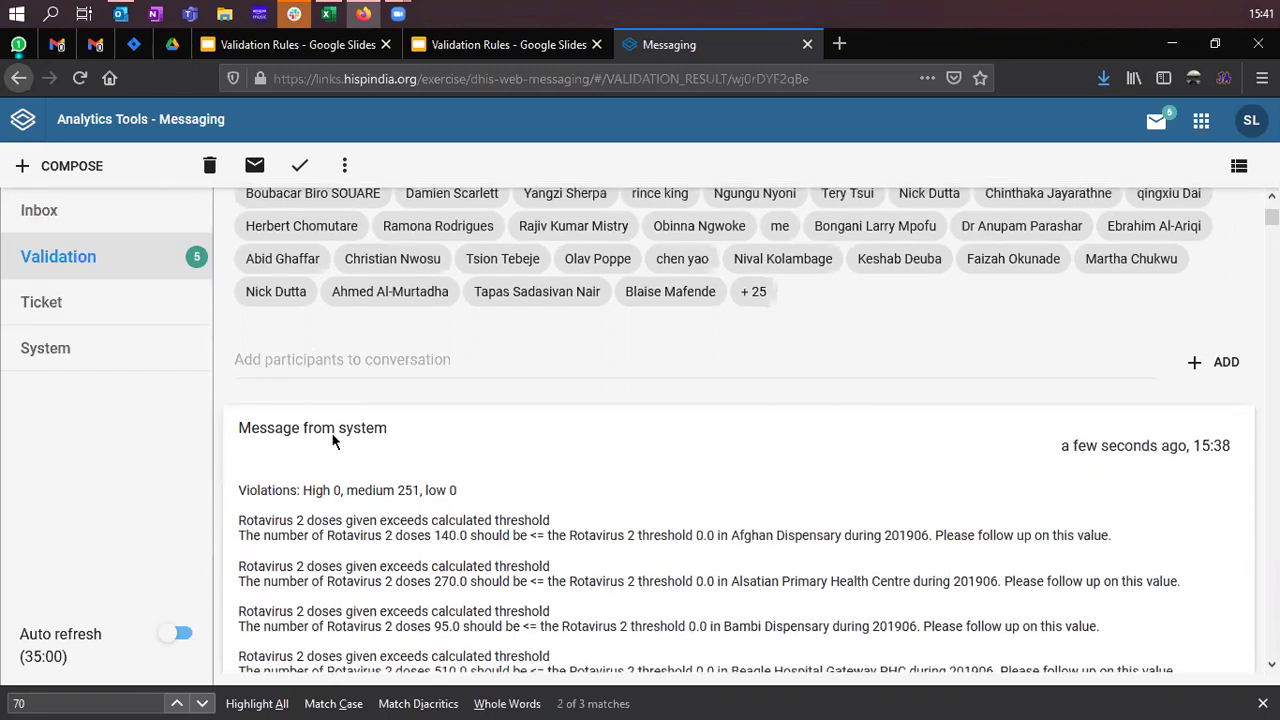
scroll(352, 441, up, 5)
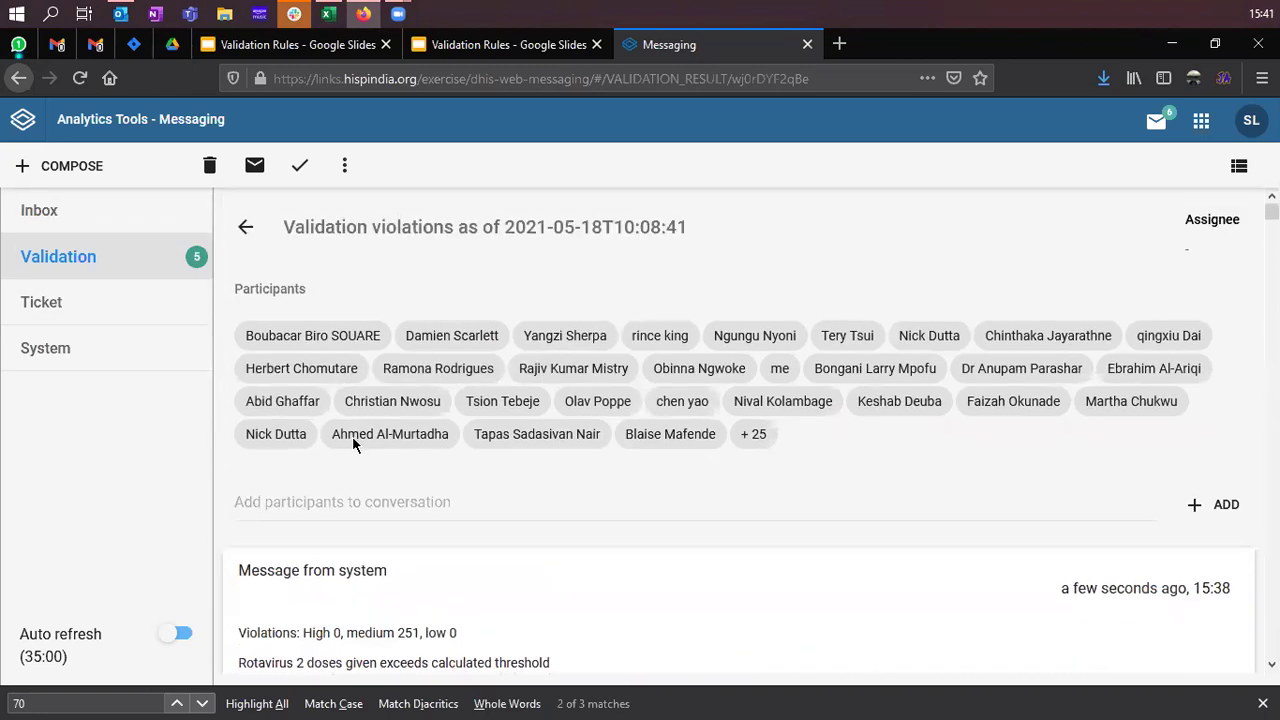